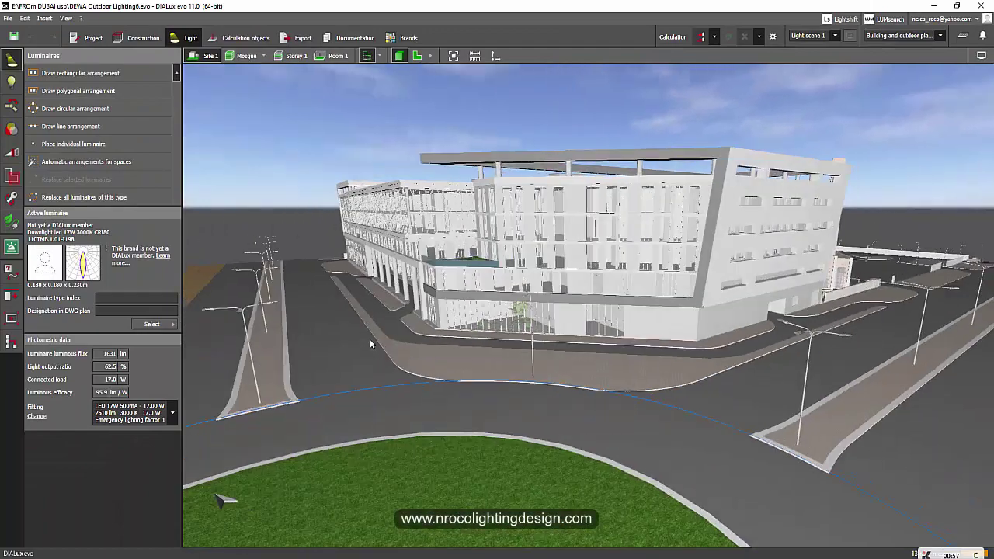
{"action": "middle_click_drag", "start_coordinate": [370, 340], "coordinate": [444, 342]}
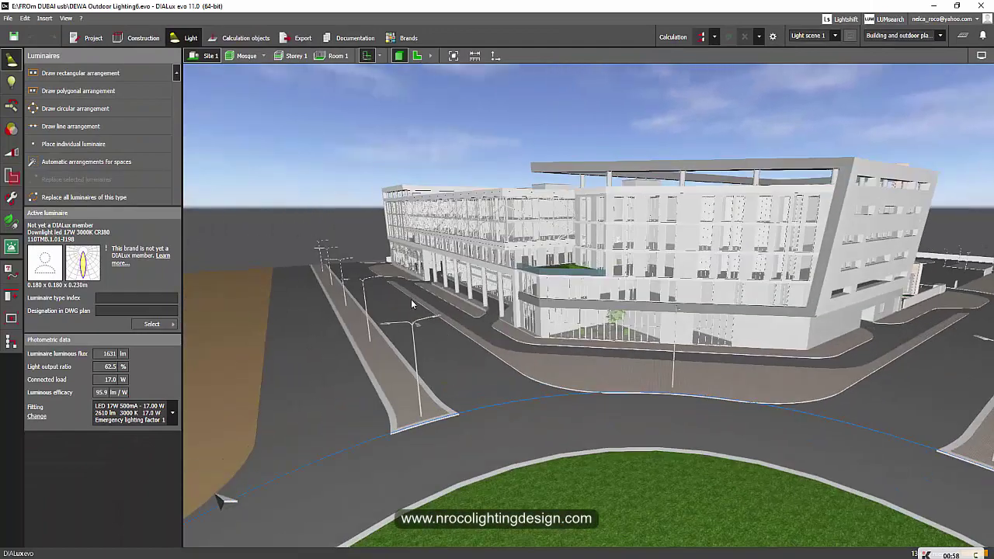
{"action": "right_click_drag", "start_coordinate": [423, 311], "coordinate": [465, 332]}
{"action": "scroll", "coordinate": [509, 234], "scroll_direction": "up", "scroll_amount": 2}
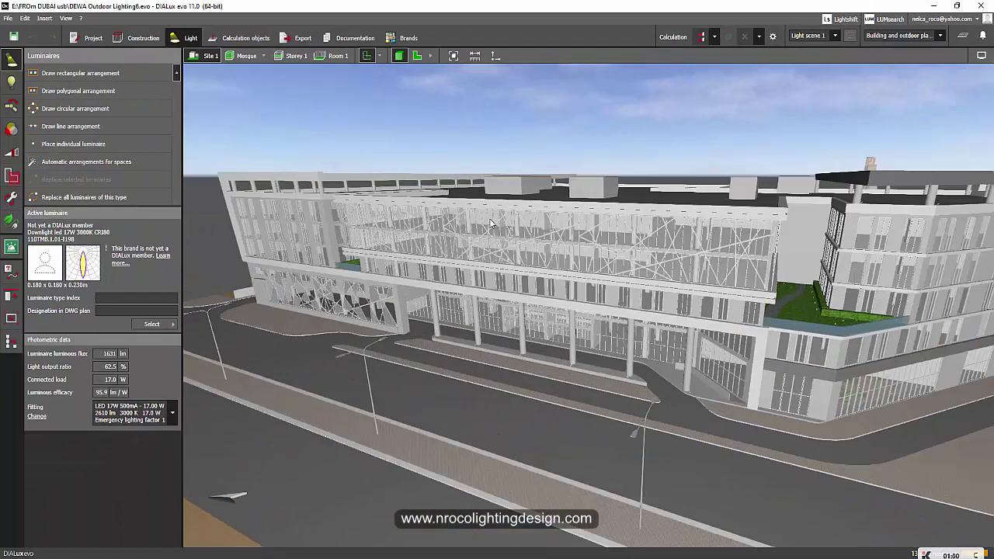
{"action": "left_click_drag", "start_coordinate": [498, 224], "coordinate": [478, 222]}
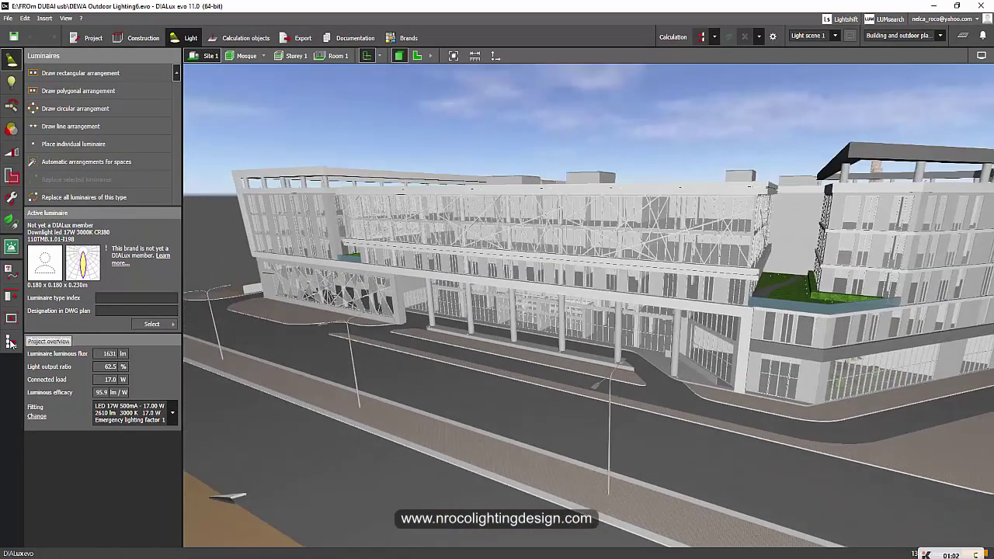
Open the project overview in Construction mode and collapse the Mosque, Iman House and Office Building entries.
{"action": "left_click", "coordinate": [138, 37]}
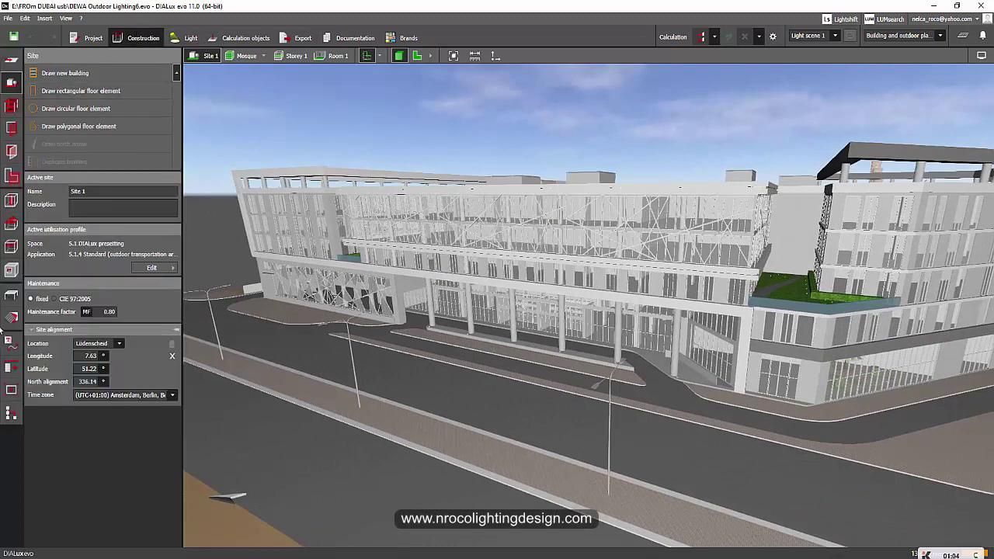
{"action": "left_click", "coordinate": [14, 418]}
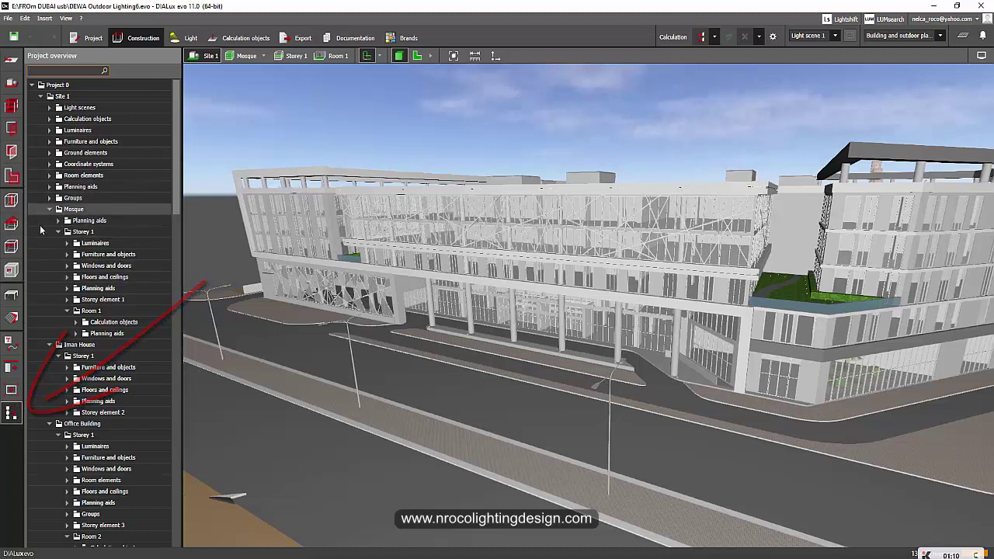
{"action": "left_click", "coordinate": [49, 209]}
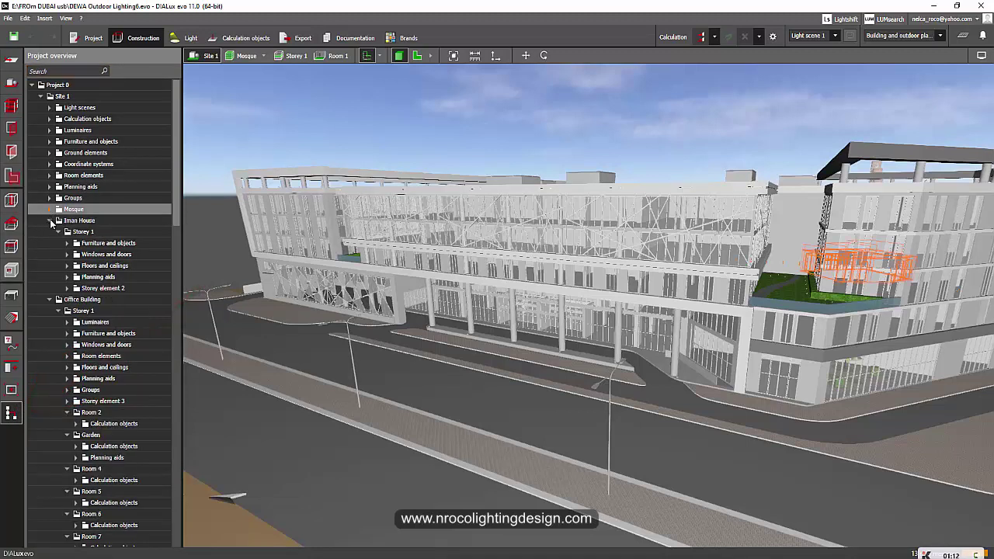
{"action": "left_click", "coordinate": [48, 222]}
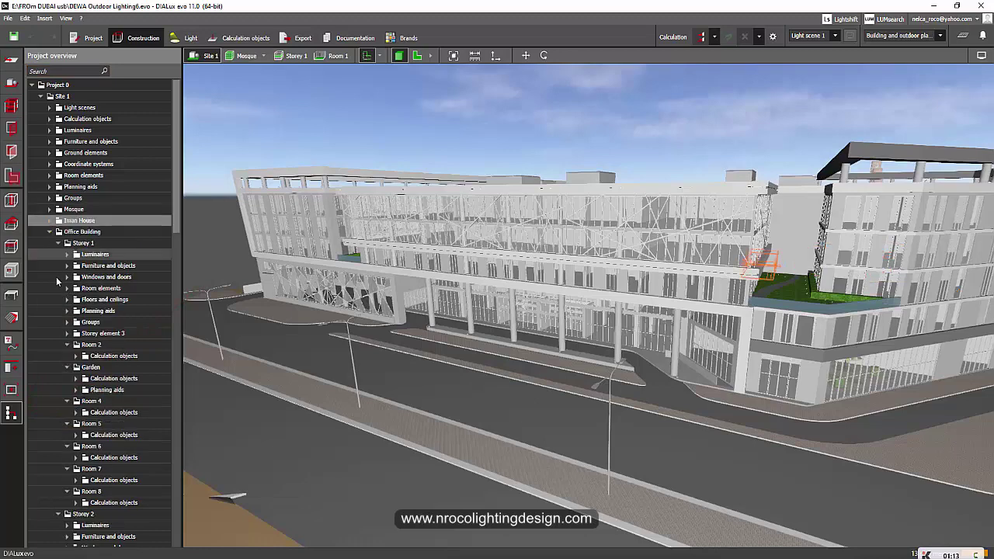
{"action": "left_click", "coordinate": [49, 233]}
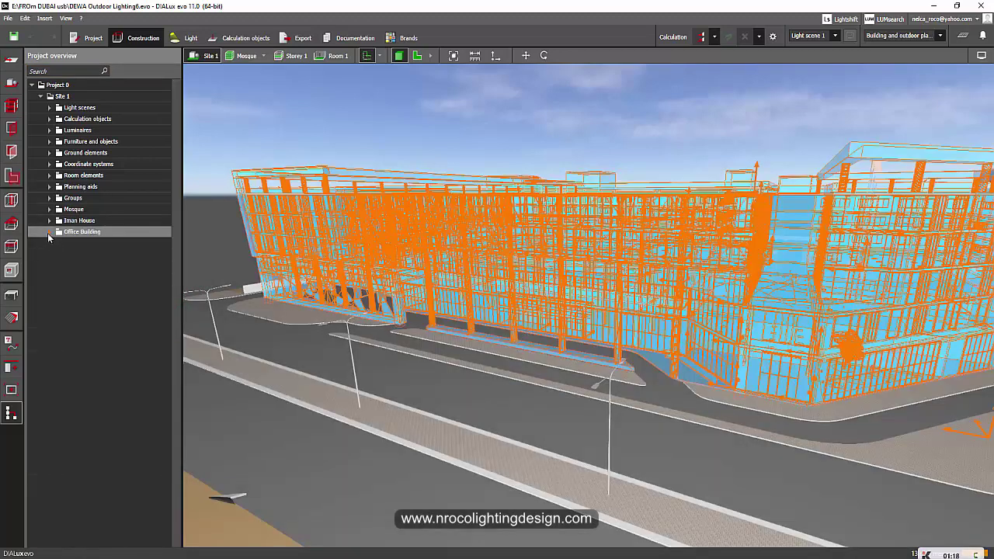
Highlight the Mosque, Iman House and Office Building one after another from the project overview to locate each in the model.
{"action": "scroll", "coordinate": [412, 202], "scroll_direction": "down", "scroll_amount": 3}
{"action": "mouse_move", "coordinate": [509, 151]}
{"action": "left_mouse_down"}
{"action": "mouse_move", "coordinate": [561, 194]}
{"action": "mouse_move", "coordinate": [509, 169]}
{"action": "left_mouse_up"}
{"action": "left_click", "coordinate": [75, 210]}
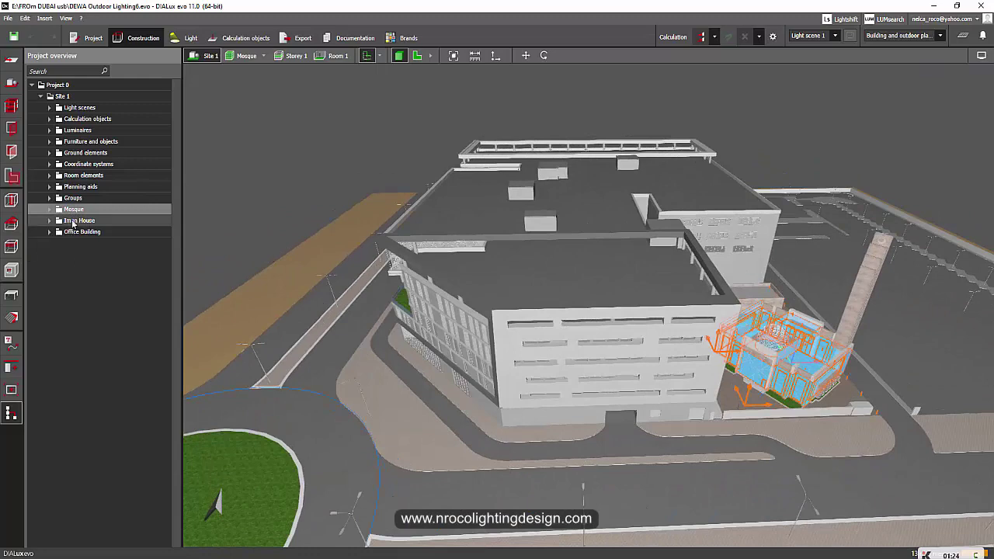
{"action": "left_click", "coordinate": [74, 221]}
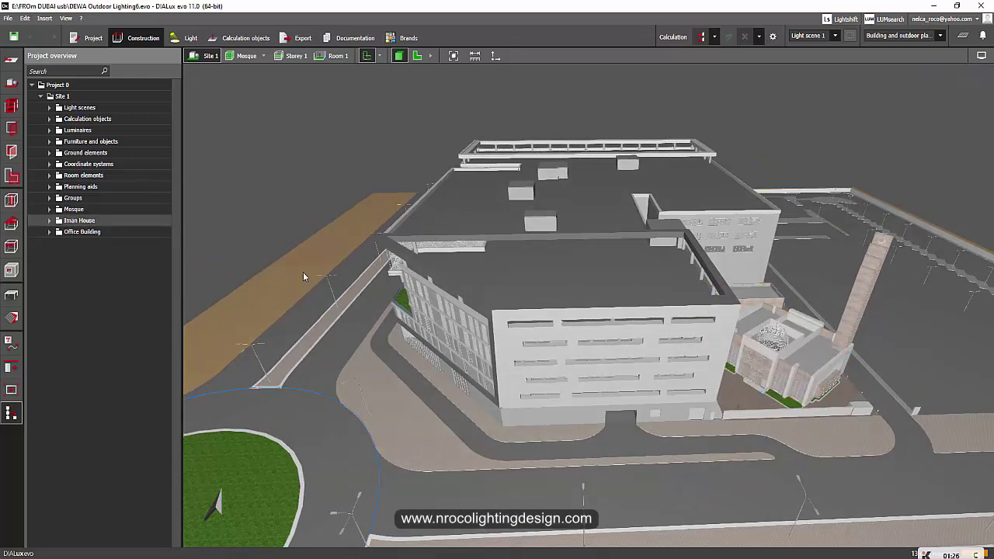
{"action": "left_click_drag", "start_coordinate": [302, 276], "coordinate": [220, 308]}
{"action": "left_click", "coordinate": [78, 220]}
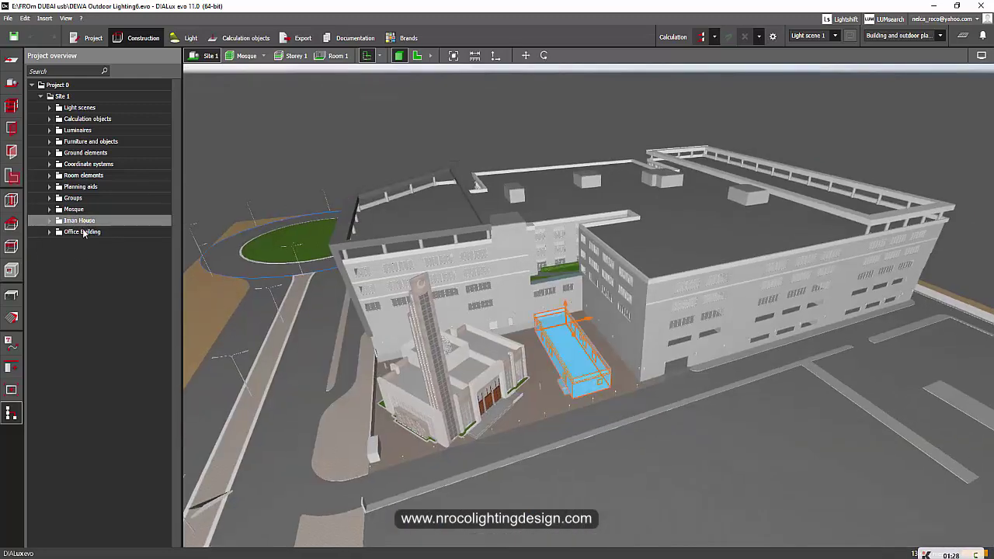
{"action": "left_click", "coordinate": [78, 233]}
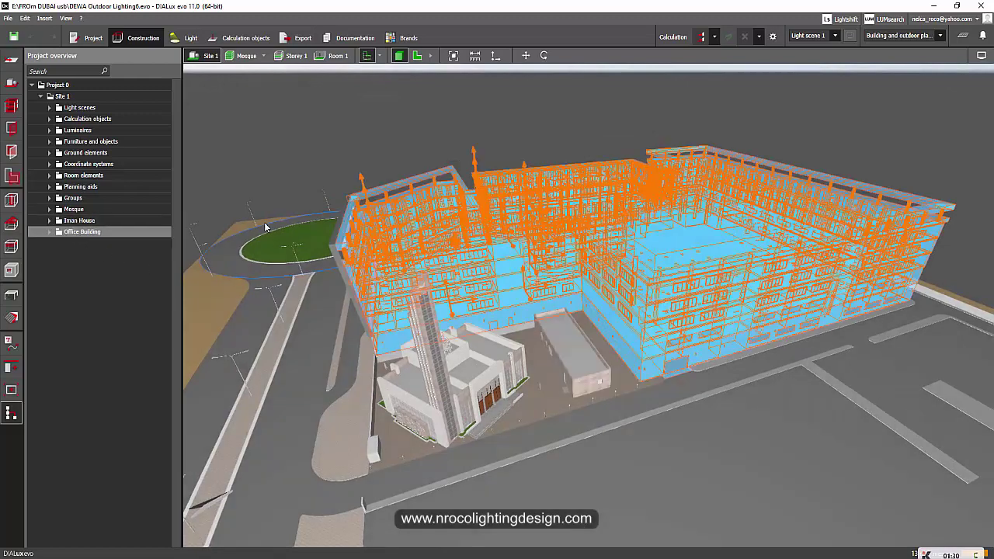
Expand the Office Building in the project overview, collapse its Storey 1 and highlight that storey in the model.
{"action": "left_click_drag", "start_coordinate": [248, 168], "coordinate": [359, 198]}
{"action": "right_click_drag", "start_coordinate": [178, 229], "coordinate": [96, 264]}
{"action": "left_click", "coordinate": [96, 265]}
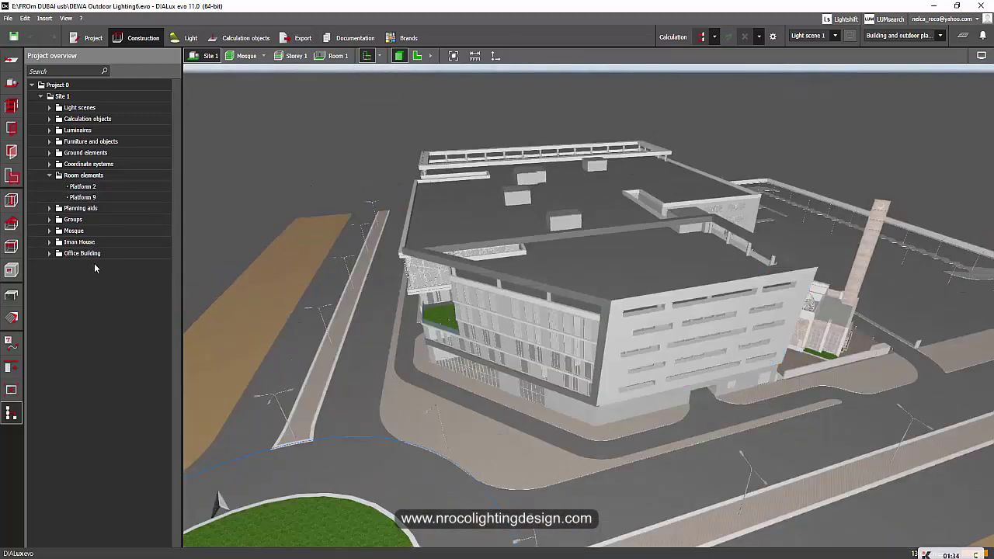
{"action": "left_click", "coordinate": [50, 253]}
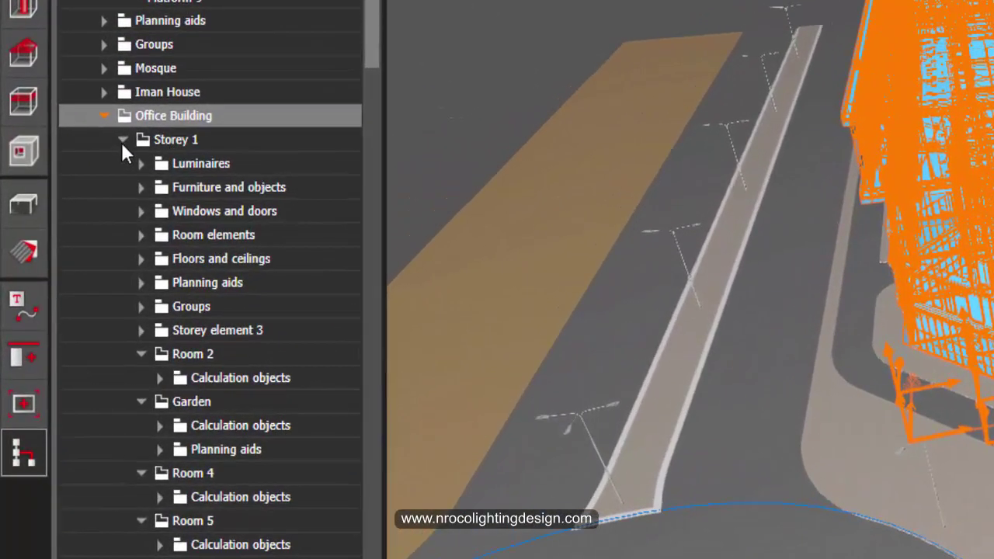
{"action": "left_click", "coordinate": [122, 142]}
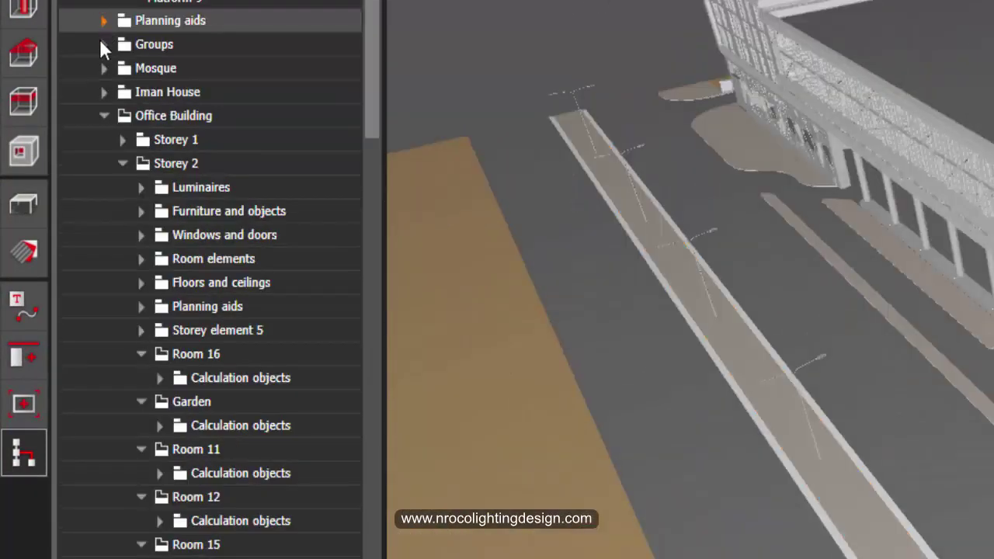
{"action": "scroll", "coordinate": [196, 99], "scroll_direction": "down", "scroll_amount": 1}
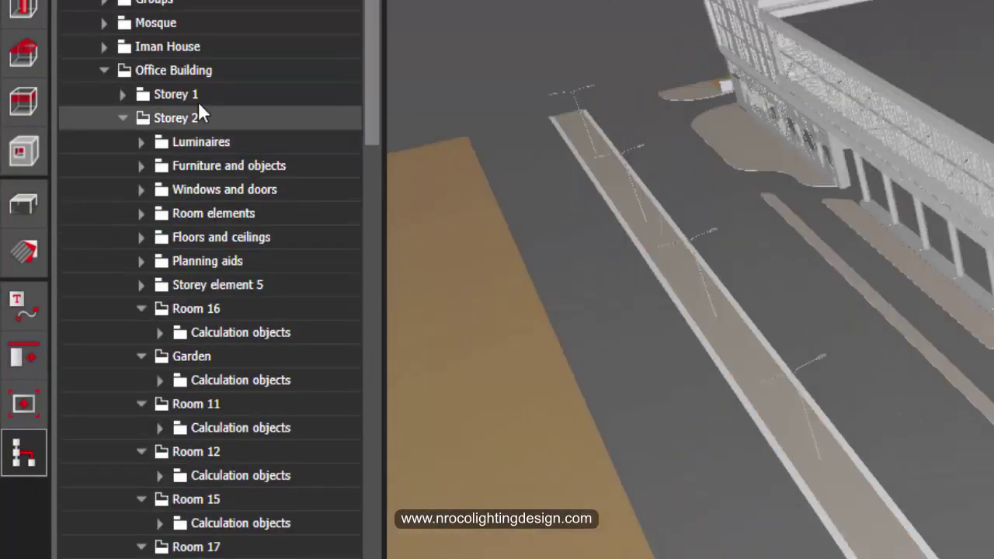
{"action": "left_click", "coordinate": [195, 98]}
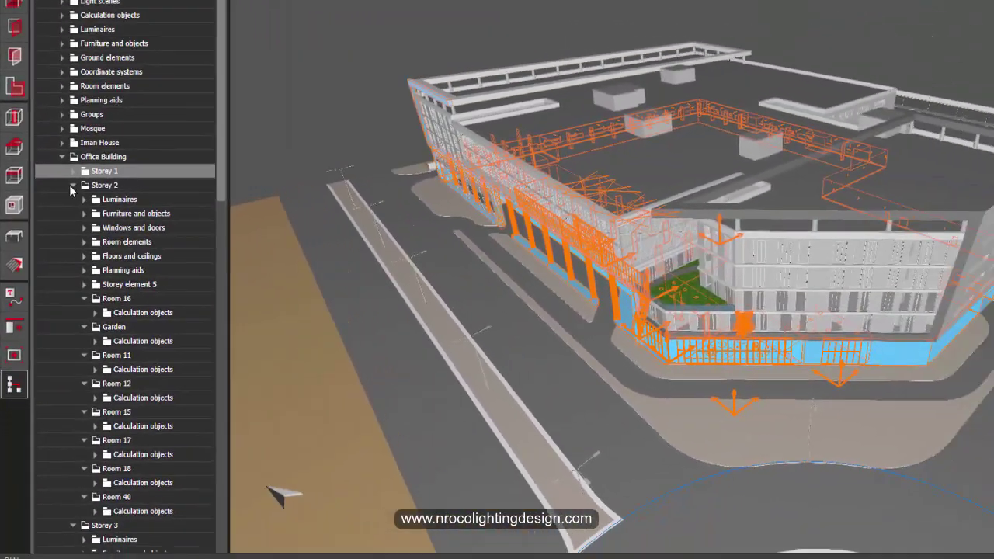
Collapse Storeys 2 to 6 of the Office Building so that only the storey names are listed.
{"action": "left_click", "coordinate": [72, 185]}
{"action": "left_click", "coordinate": [73, 199]}
{"action": "left_click", "coordinate": [70, 216]}
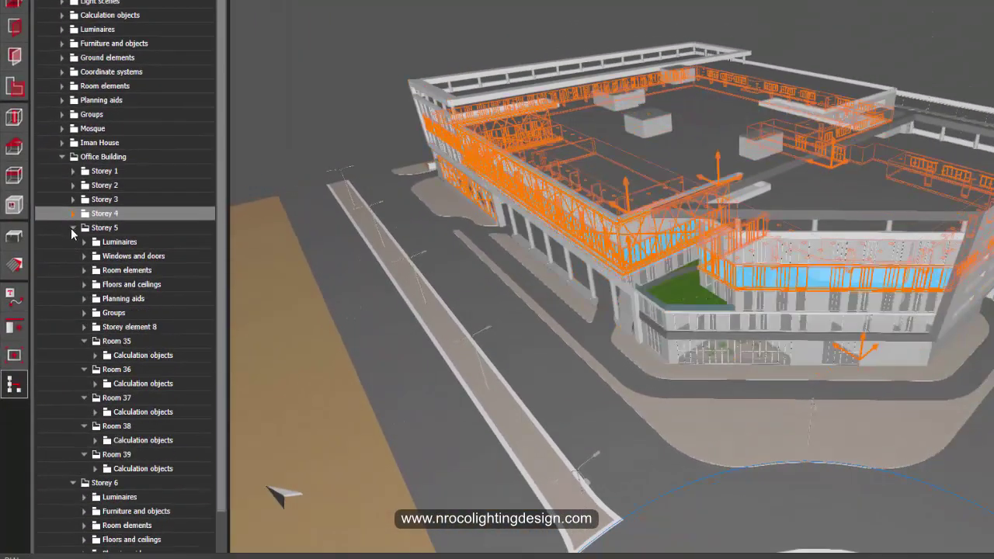
{"action": "left_click", "coordinate": [73, 229]}
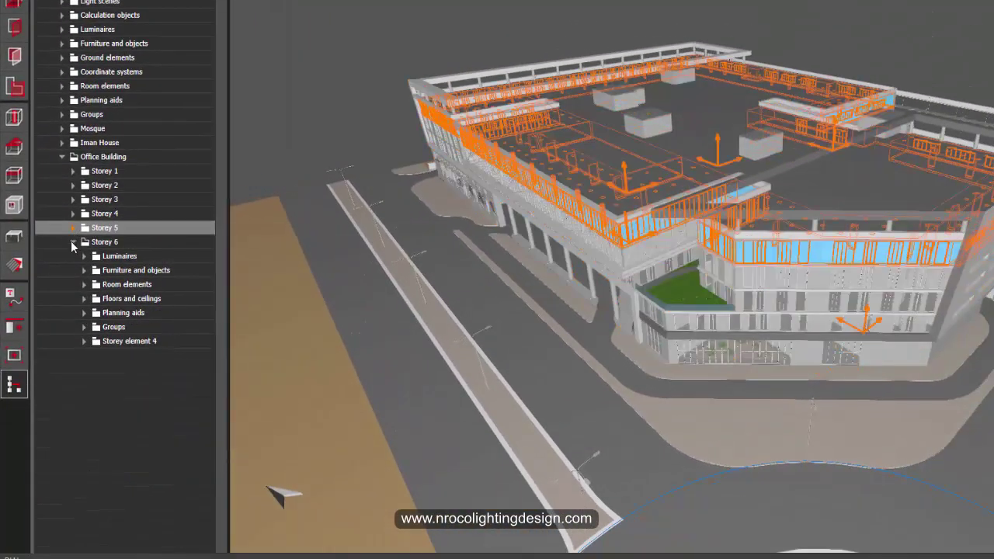
{"action": "left_click", "coordinate": [71, 243]}
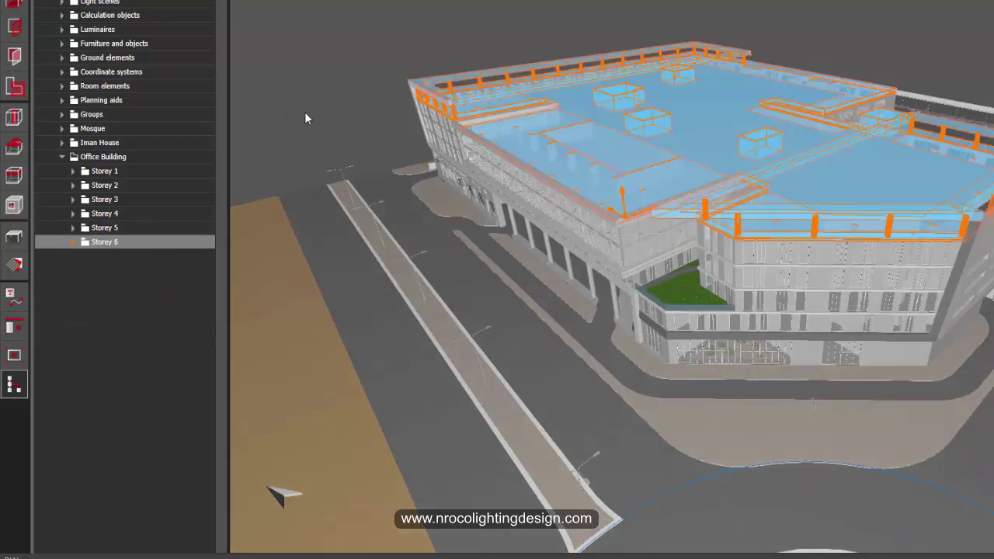
Delete Storey 6, the topmost storey of the Office Building.
{"action": "mouse_move", "coordinate": [360, 104]}
{"action": "right_mouse_down"}
{"action": "mouse_move", "coordinate": [377, 120]}
{"action": "mouse_move", "coordinate": [363, 110]}
{"action": "right_mouse_up"}
{"action": "middle_click_drag", "start_coordinate": [363, 110], "coordinate": [442, 85]}
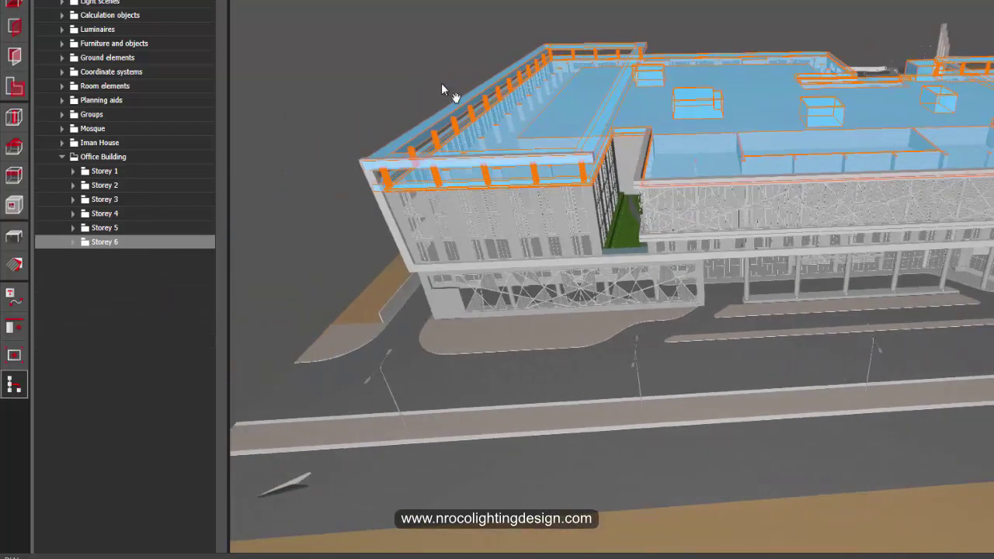
{"action": "right_click", "coordinate": [108, 242]}
{"action": "left_click", "coordinate": [145, 376]}
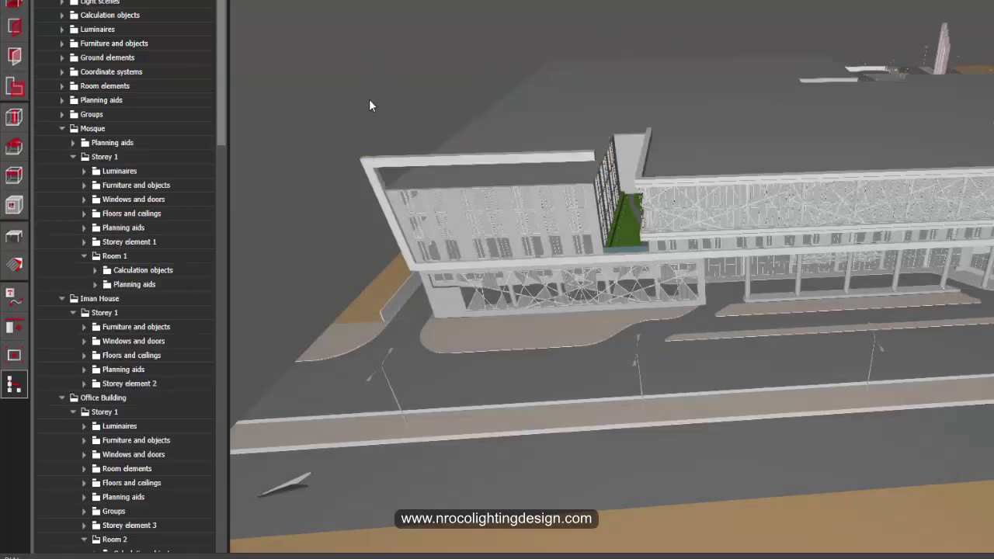
Collapse Storey 1 of the Mosque and Storeys 1 and 2 of the Office Building in the project overview.
{"action": "left_click", "coordinate": [72, 157]}
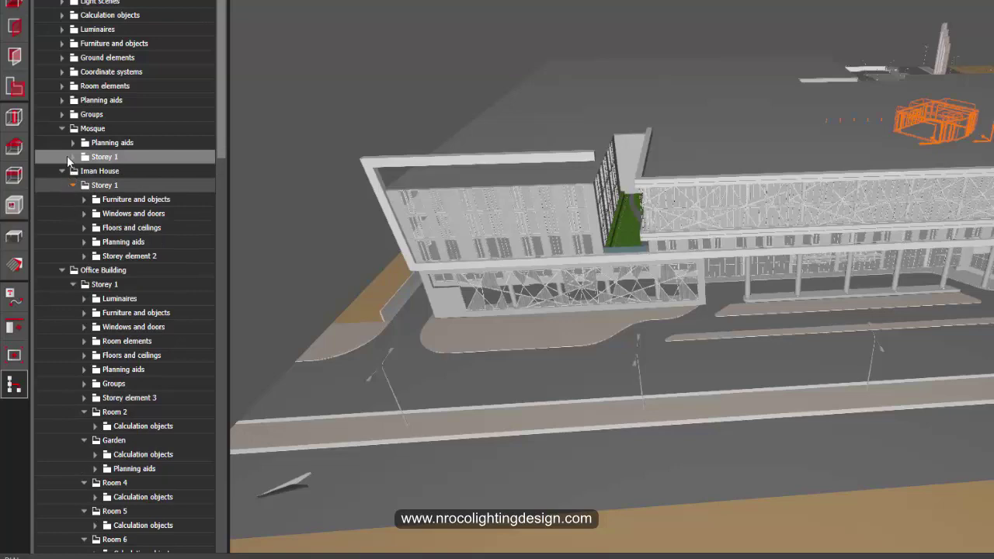
{"action": "left_click", "coordinate": [261, 262]}
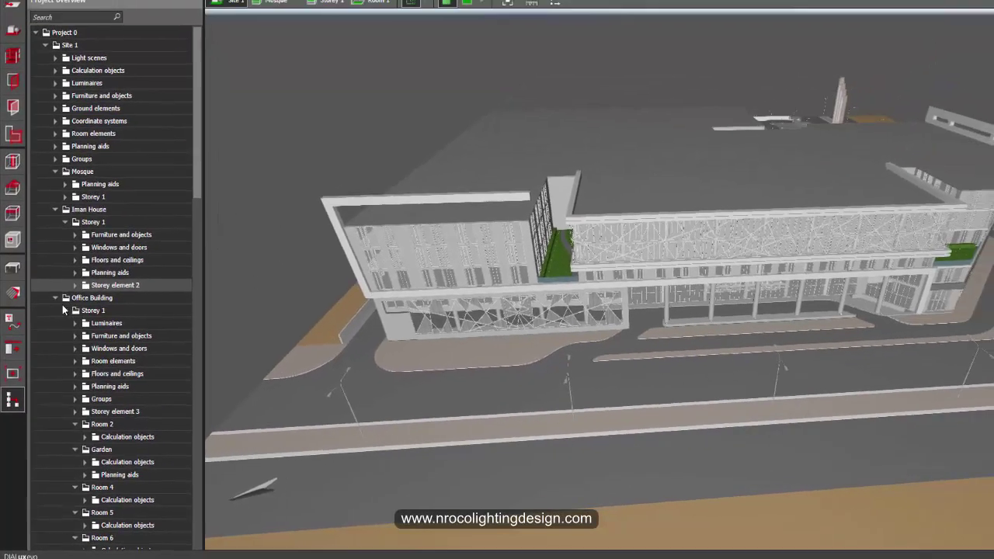
{"action": "left_click", "coordinate": [64, 310]}
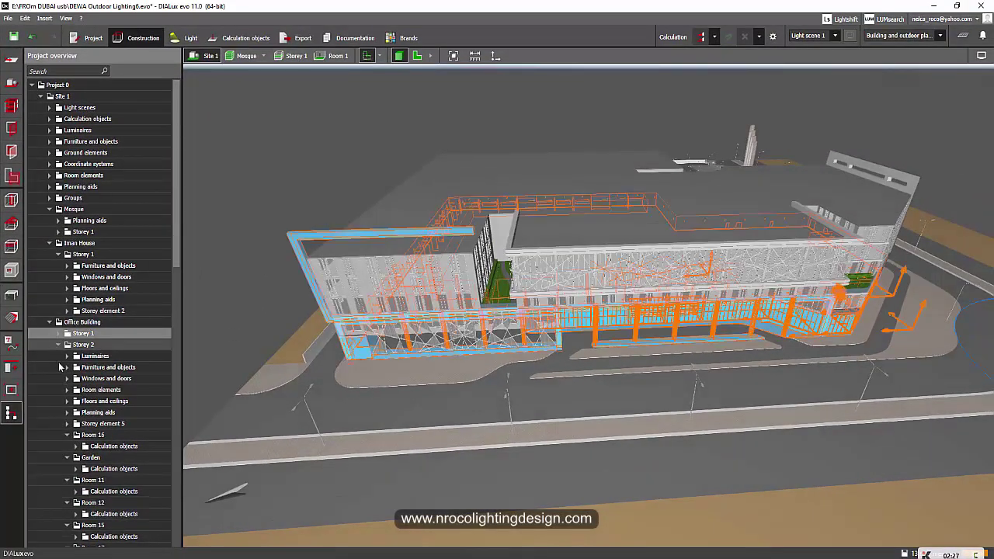
{"action": "left_click", "coordinate": [56, 347]}
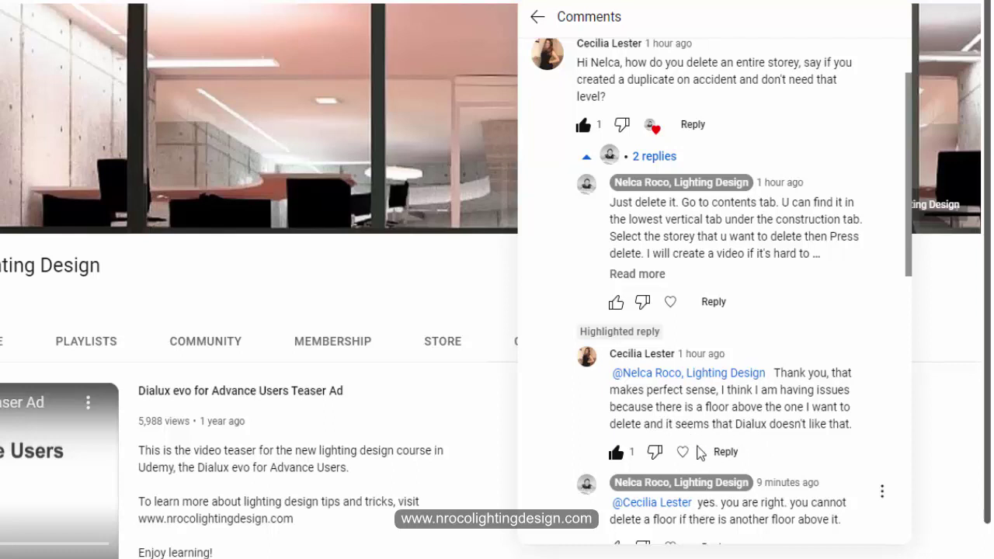
Collapse Storeys 4 and 5 of the Office Building and clear the selection.
{"action": "scroll", "coordinate": [692, 426], "scroll_direction": "down", "scroll_amount": 2}
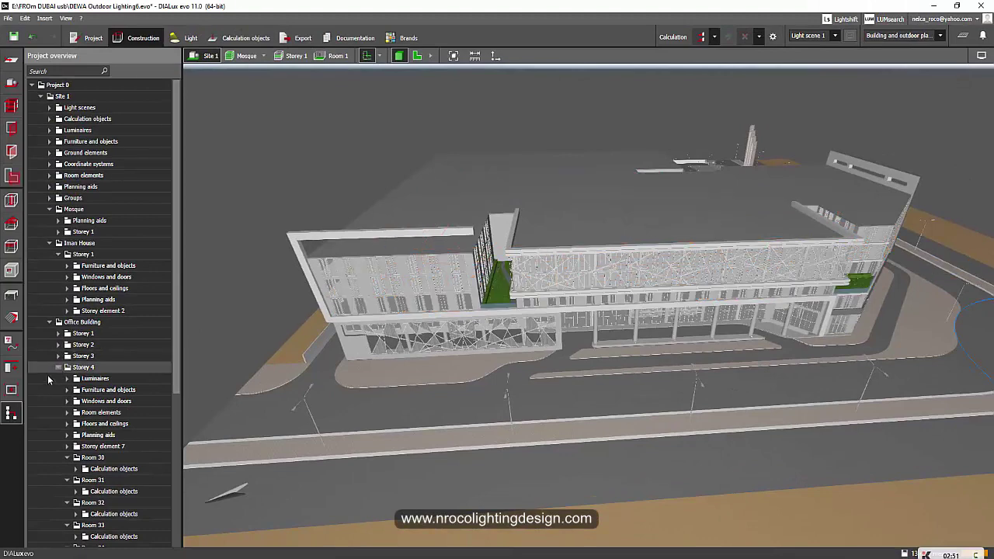
{"action": "left_click", "coordinate": [59, 371]}
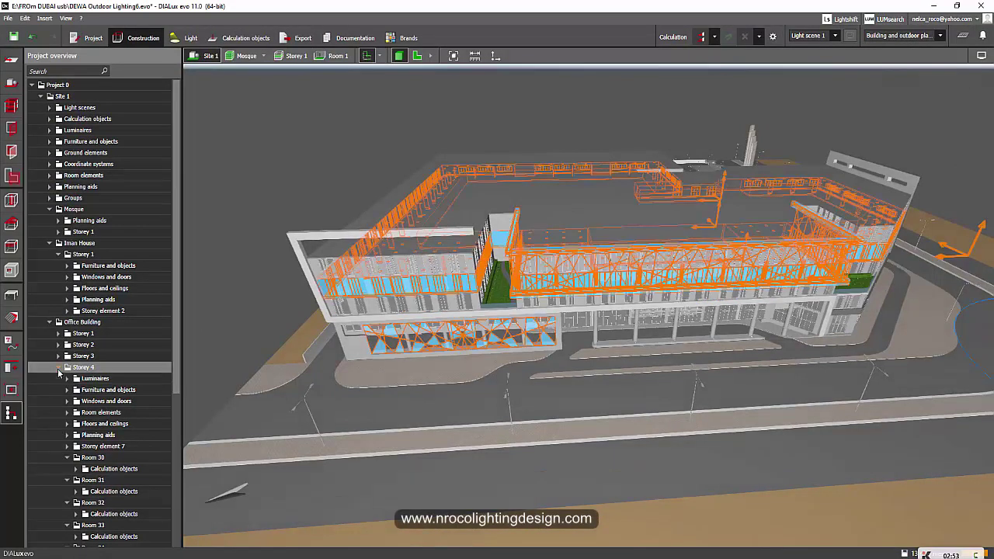
{"action": "left_click", "coordinate": [57, 369]}
{"action": "left_click", "coordinate": [58, 380]}
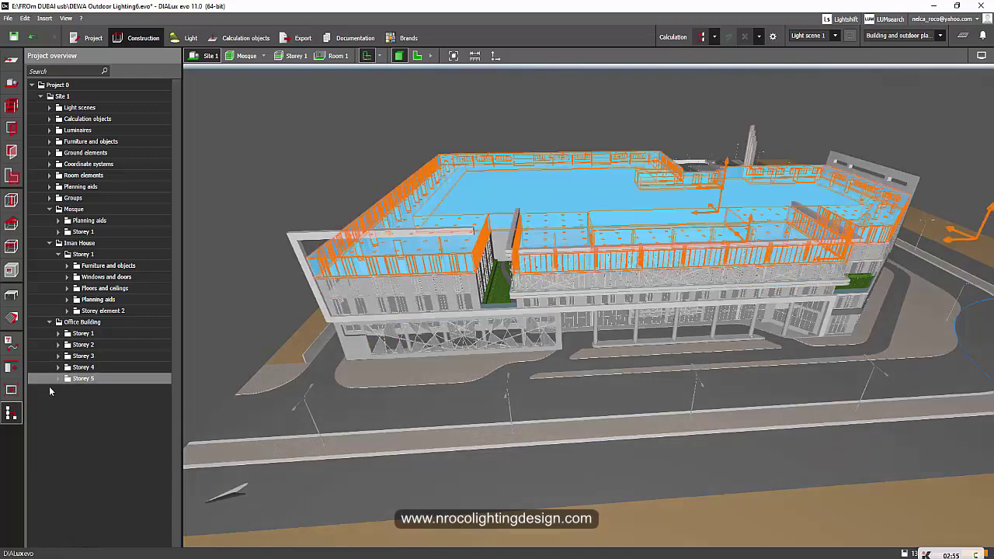
{"action": "left_click", "coordinate": [242, 253]}
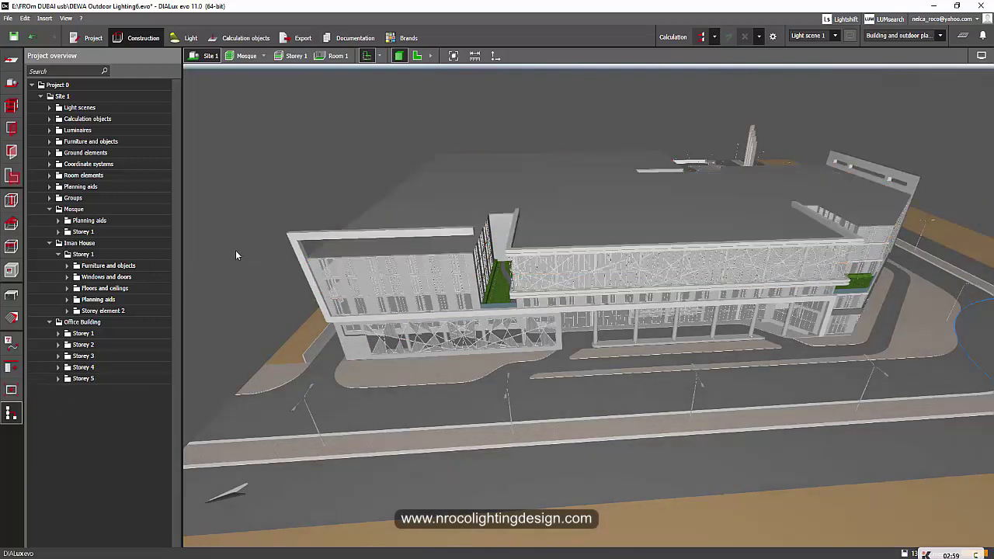
Try to delete Storey 3 of the Office Building while Storeys 4 and 5 are still above it.
{"action": "left_click", "coordinate": [81, 358]}
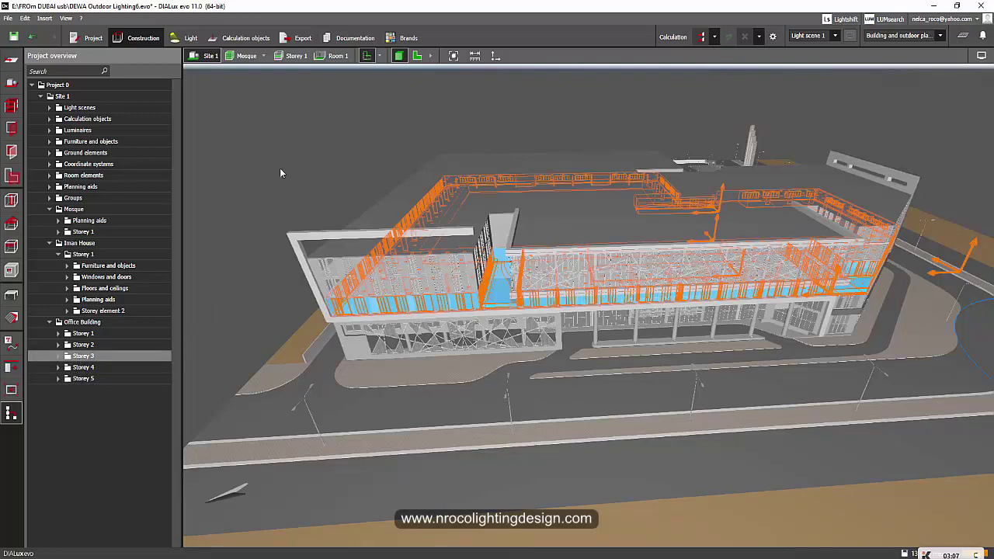
{"action": "right_click_drag", "start_coordinate": [268, 169], "coordinate": [265, 143]}
{"action": "right_click", "coordinate": [83, 358]}
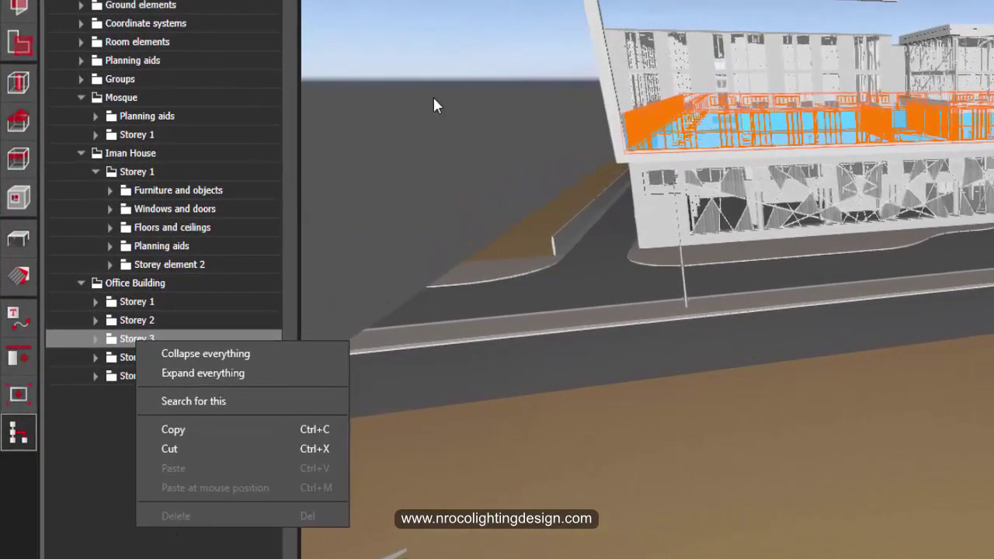
{"action": "left_click", "coordinate": [434, 90]}
{"action": "left_click_drag", "start_coordinate": [525, 73], "coordinate": [549, 130]}
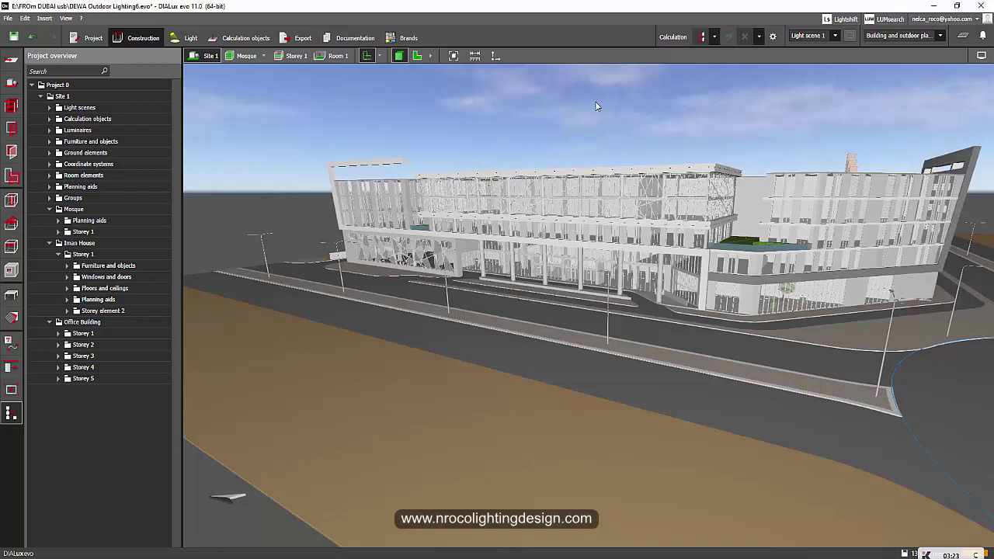
{"action": "right_click_drag", "start_coordinate": [291, 137], "coordinate": [329, 160]}
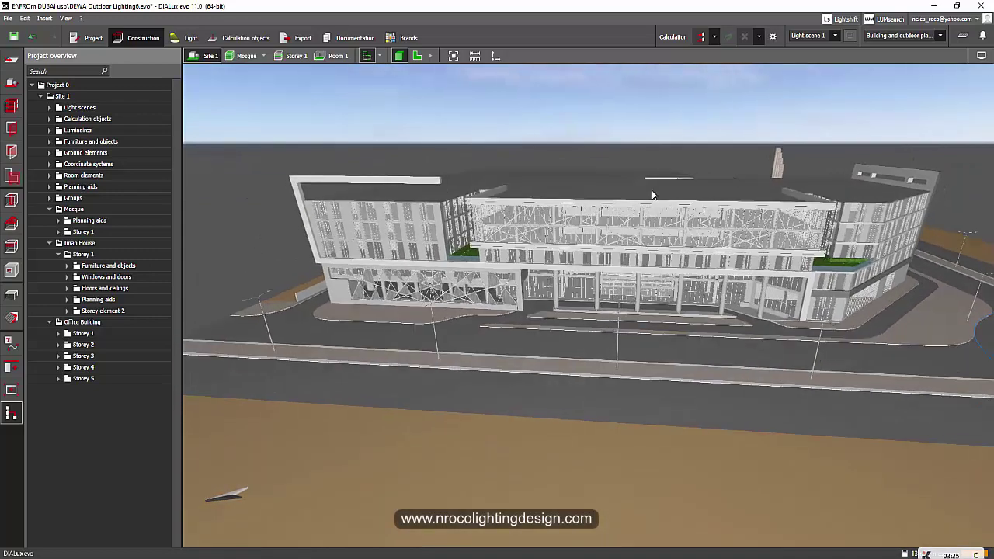
{"action": "scroll", "coordinate": [657, 188], "scroll_direction": "up", "scroll_amount": 3}
{"action": "right_click_drag", "start_coordinate": [622, 179], "coordinate": [548, 188]}
{"action": "scroll", "coordinate": [568, 189], "scroll_direction": "down", "scroll_amount": 3}
{"action": "scroll", "coordinate": [577, 194], "scroll_direction": "up", "scroll_amount": 2}
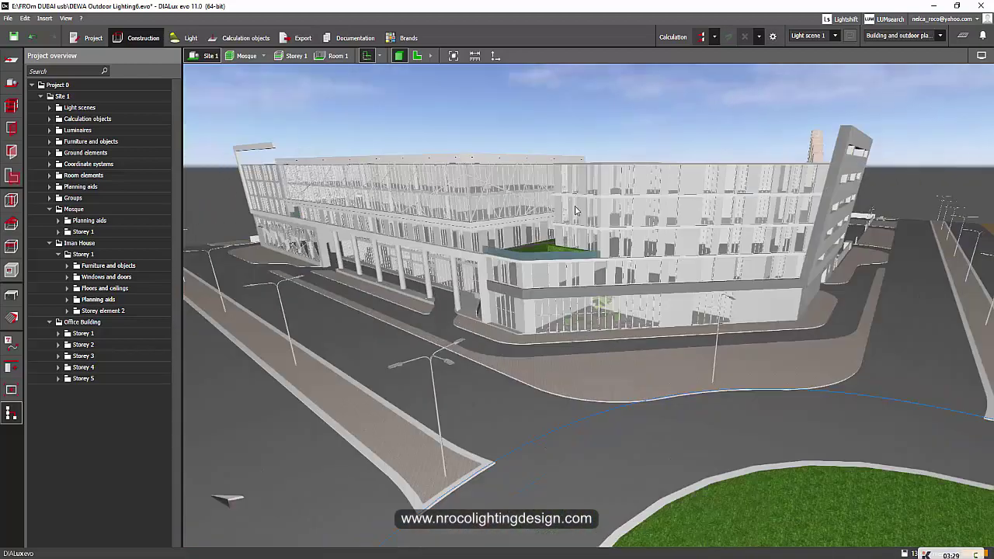
Highlight Storey 2 of the Office Building in the model, then clear the selection.
{"action": "left_click", "coordinate": [84, 345]}
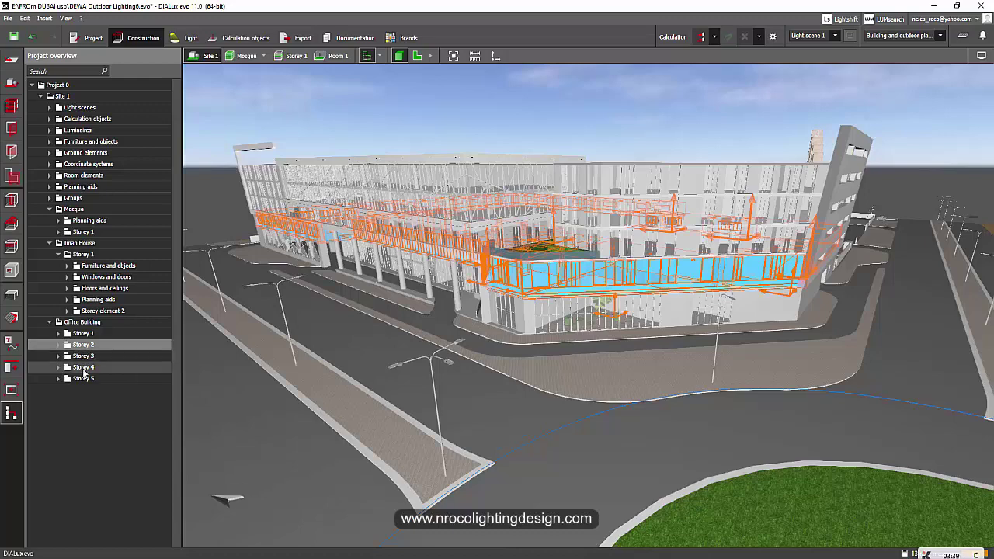
{"action": "left_click", "coordinate": [422, 149]}
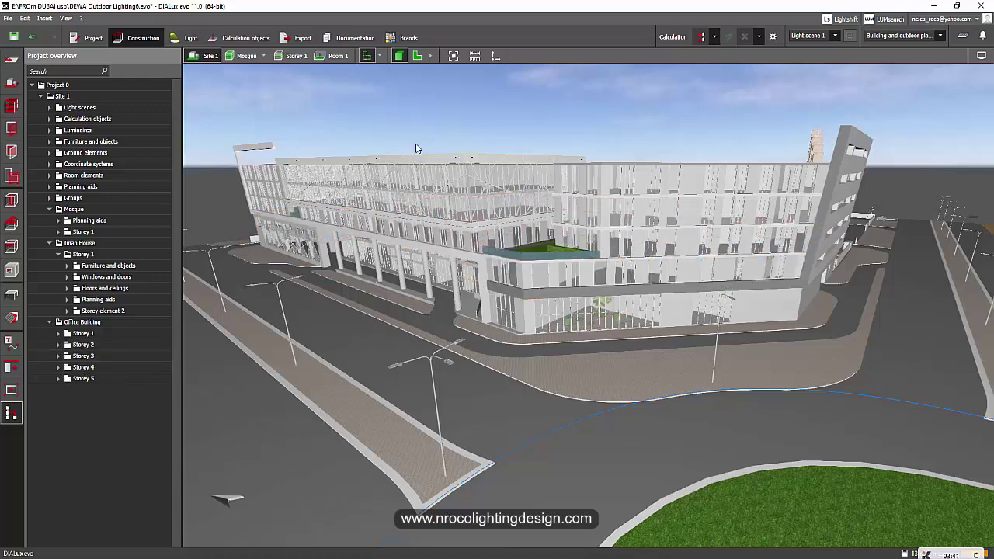
{"action": "mouse_move", "coordinate": [537, 158]}
{"action": "right_mouse_down"}
{"action": "mouse_move", "coordinate": [468, 146]}
{"action": "mouse_move", "coordinate": [546, 148]}
{"action": "right_mouse_up"}
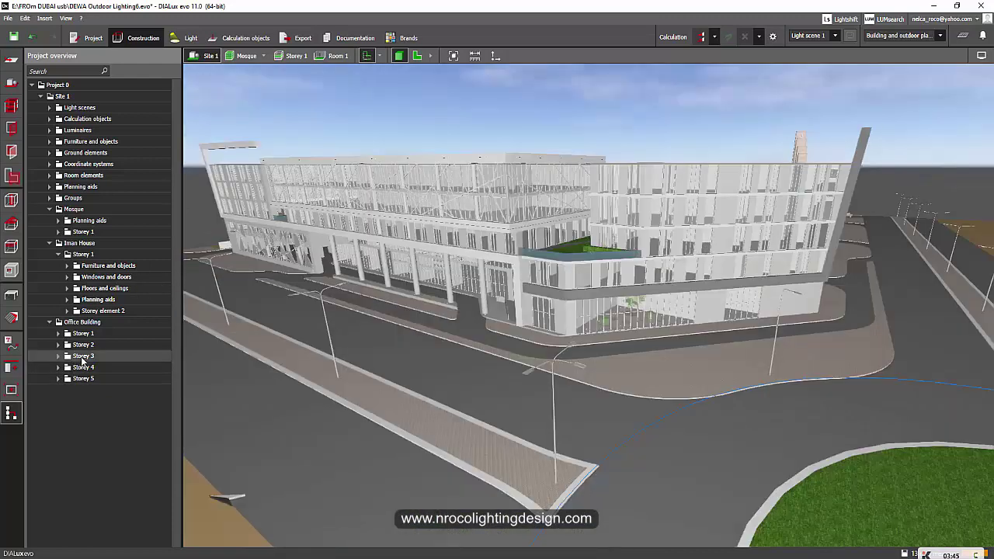
Cut Storey 3 of the Office Building from the project overview and clear the selection.
{"action": "left_click", "coordinate": [82, 358]}
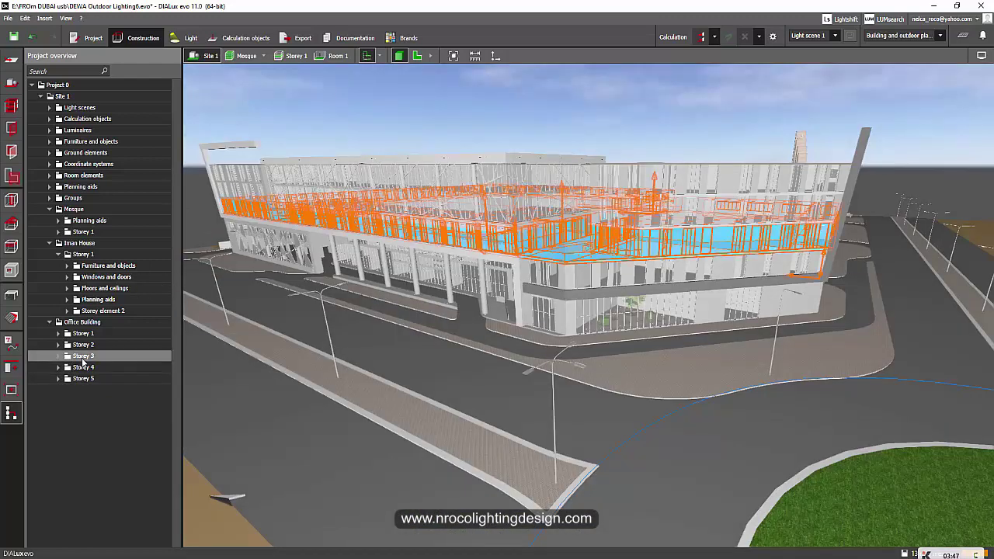
{"action": "right_click", "coordinate": [86, 358]}
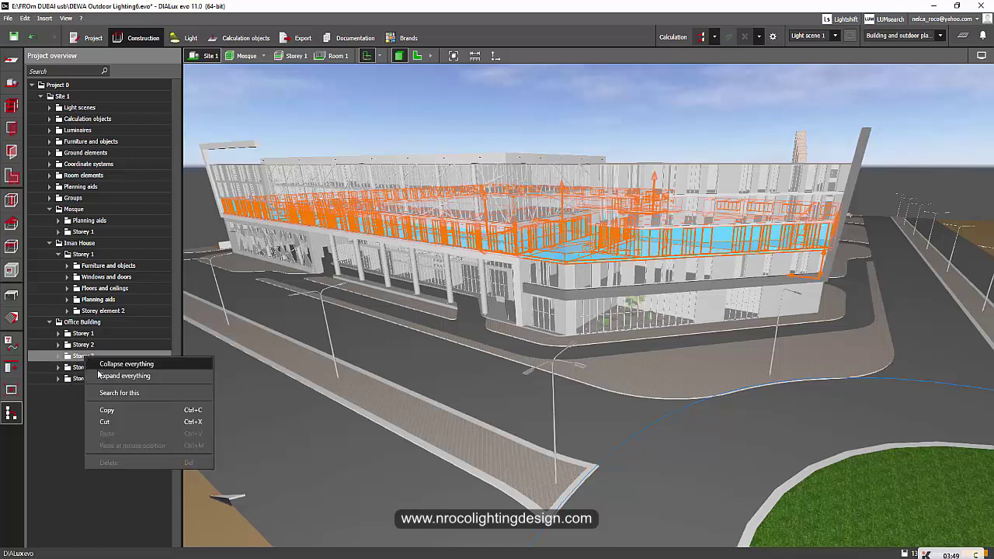
{"action": "left_click", "coordinate": [113, 423]}
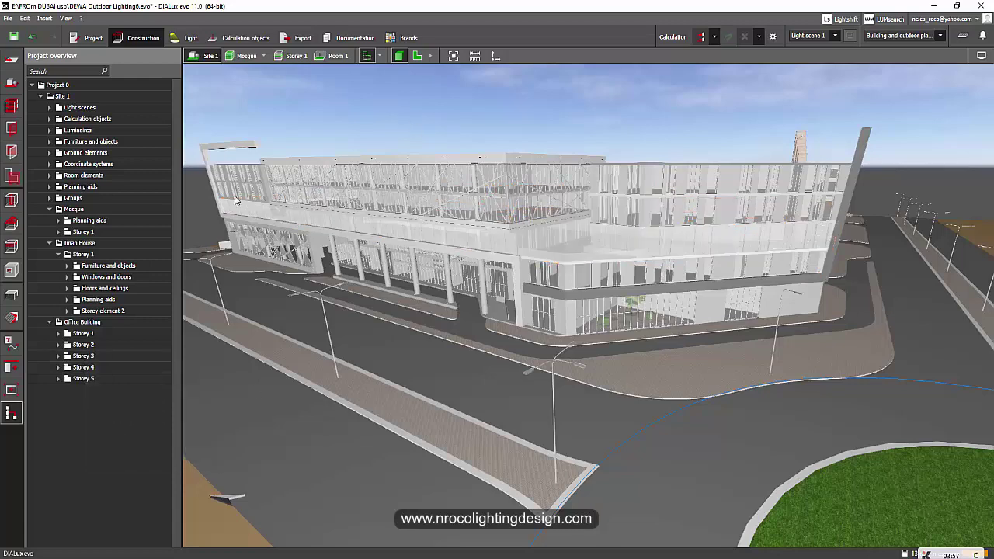
{"action": "scroll", "coordinate": [466, 261], "scroll_direction": "up", "scroll_amount": 3}
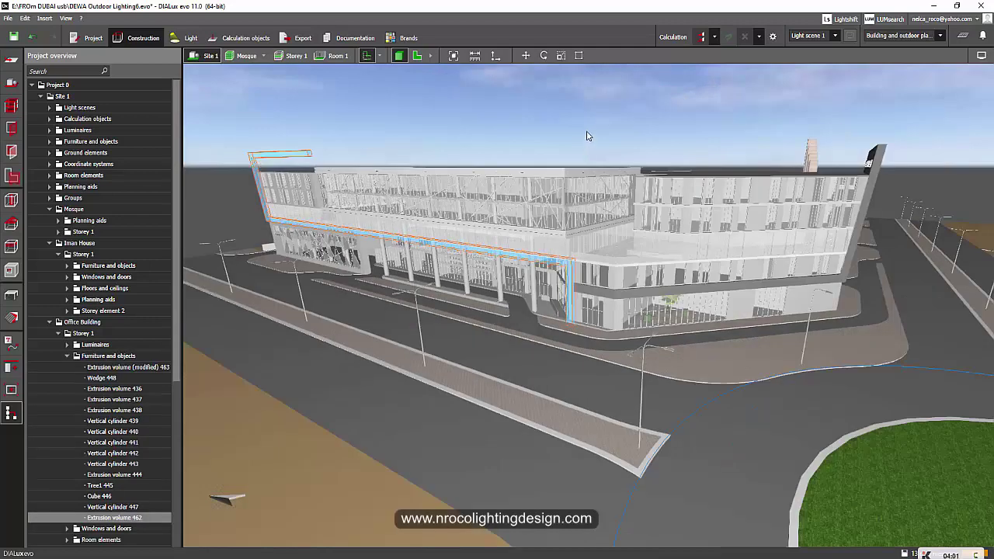
{"action": "left_click", "coordinate": [260, 99]}
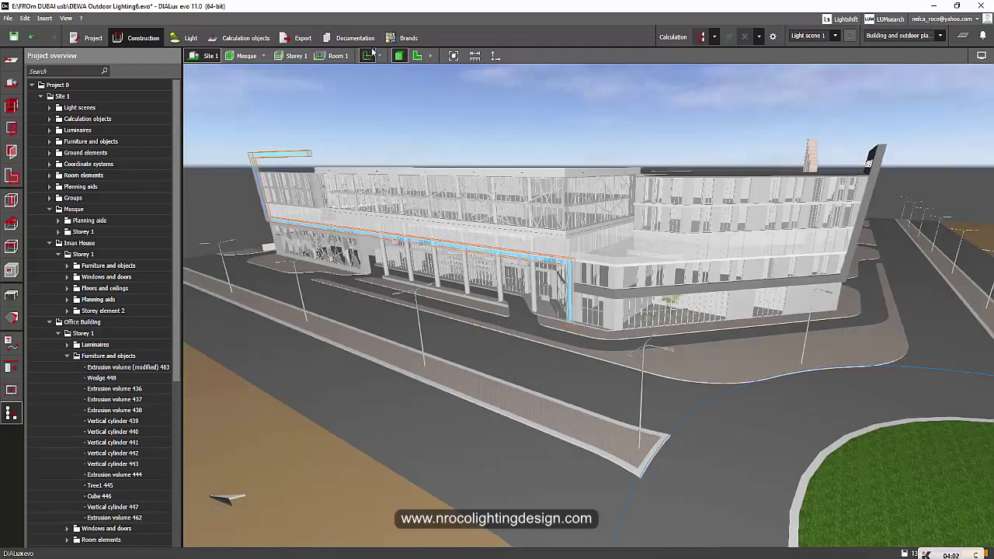
Make the Office Building the active building and inspect its Storey 3 on its own.
{"action": "left_click", "coordinate": [297, 56]}
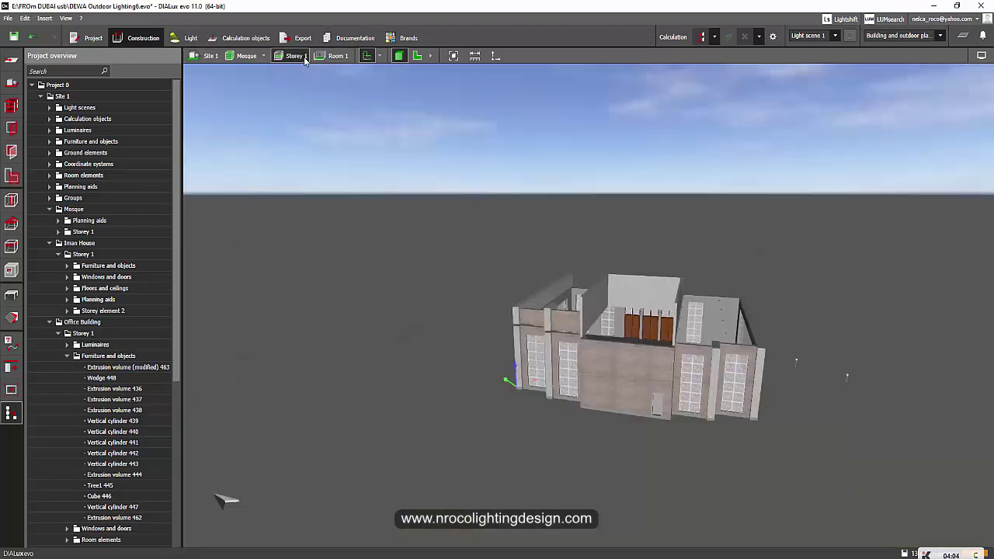
{"action": "left_click", "coordinate": [264, 56]}
{"action": "left_click", "coordinate": [278, 93]}
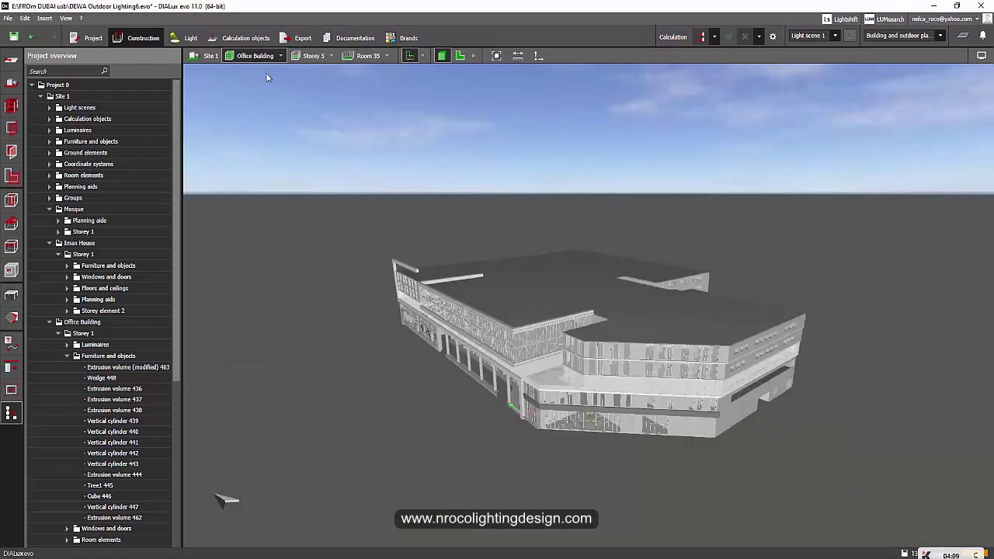
{"action": "left_click", "coordinate": [332, 56]}
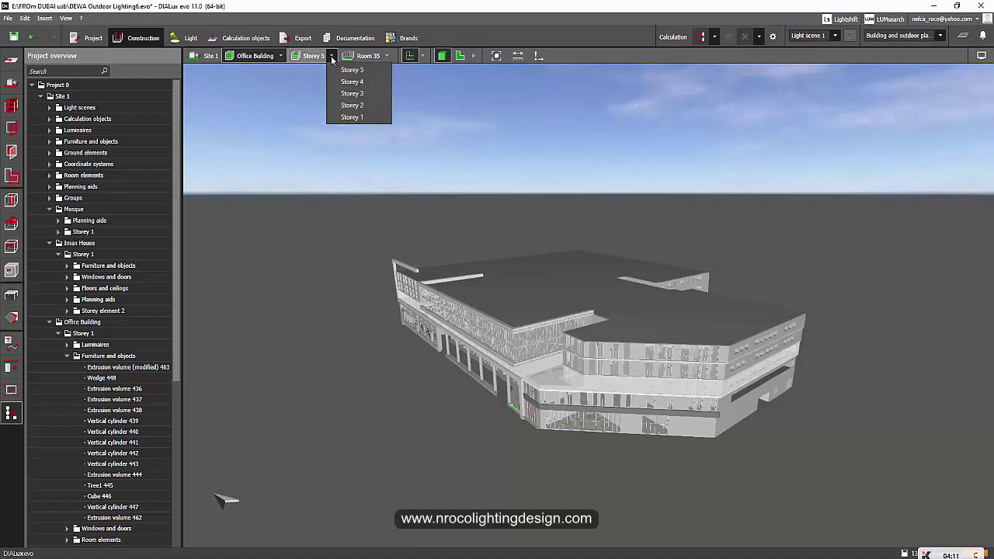
{"action": "left_click", "coordinate": [349, 94]}
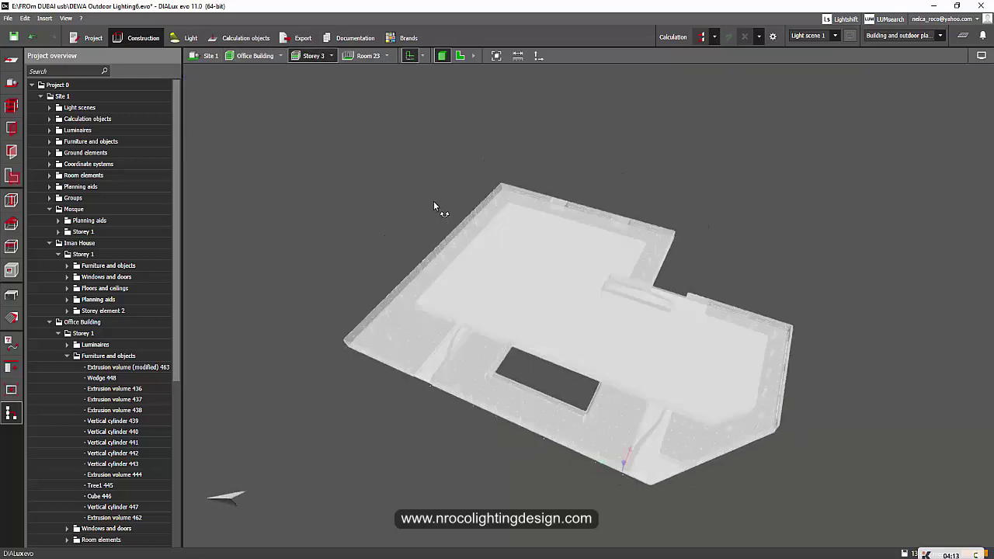
{"action": "scroll", "coordinate": [530, 309], "scroll_direction": "up", "scroll_amount": 3}
{"action": "right_click_drag", "start_coordinate": [530, 308], "coordinate": [372, 181]}
View Storeys 2 and 4 of the Office Building individually, then return to Storey 3 for comparison.
{"action": "left_click", "coordinate": [333, 56]}
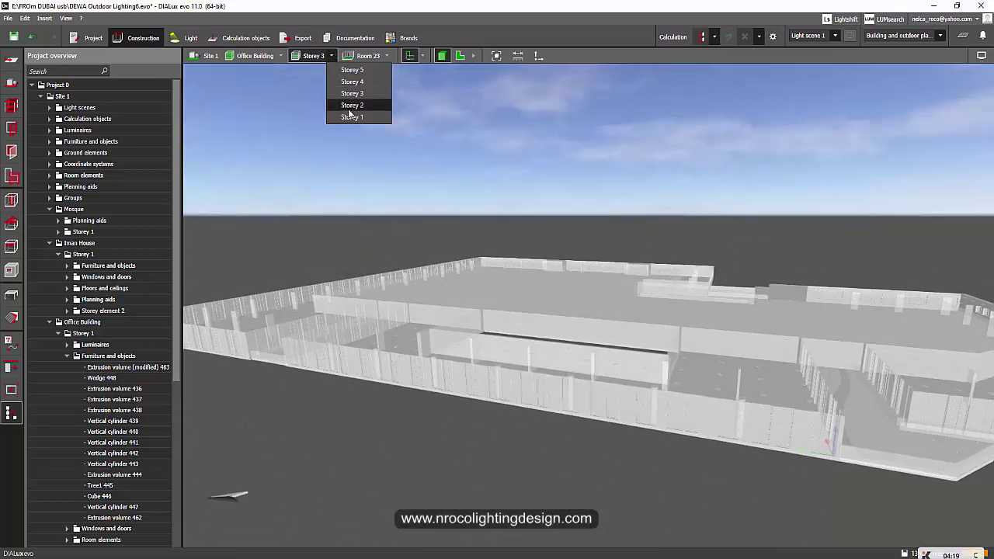
{"action": "left_click", "coordinate": [351, 109]}
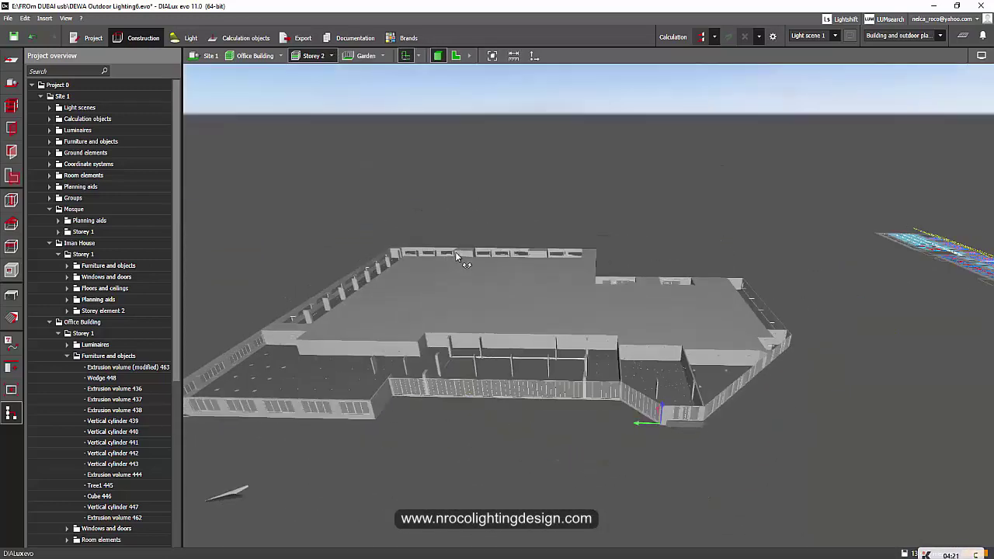
{"action": "left_click", "coordinate": [332, 56]}
{"action": "left_click", "coordinate": [352, 82]}
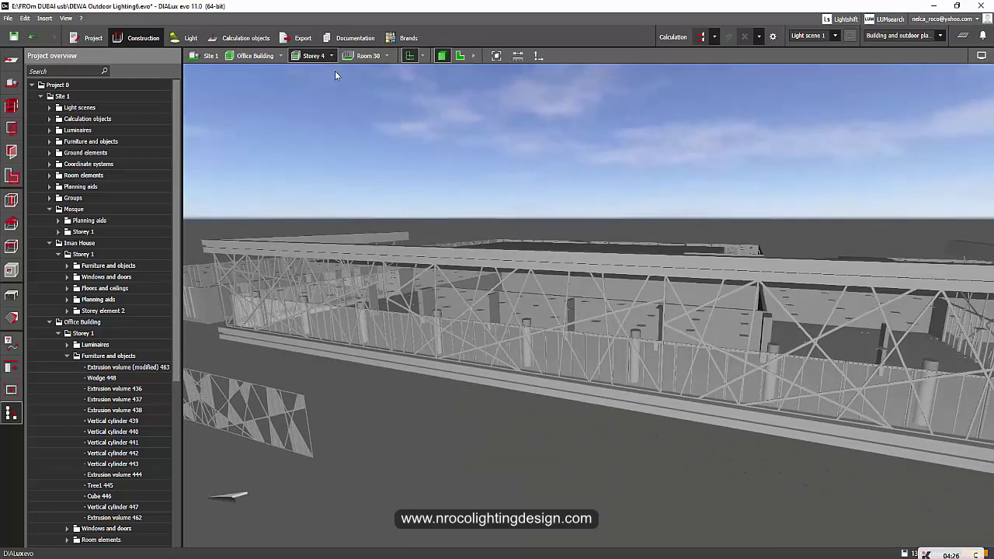
{"action": "left_click", "coordinate": [331, 56]}
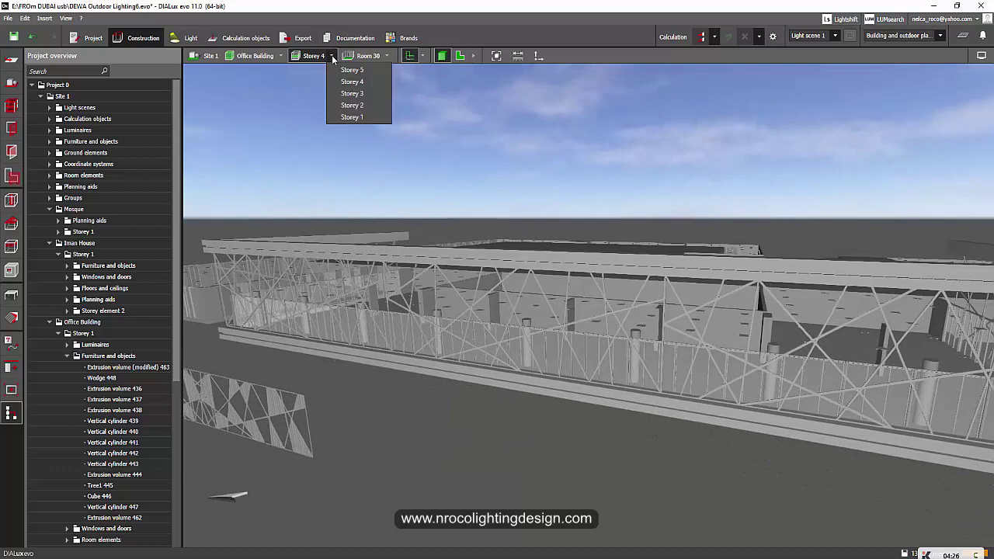
{"action": "left_click", "coordinate": [357, 94]}
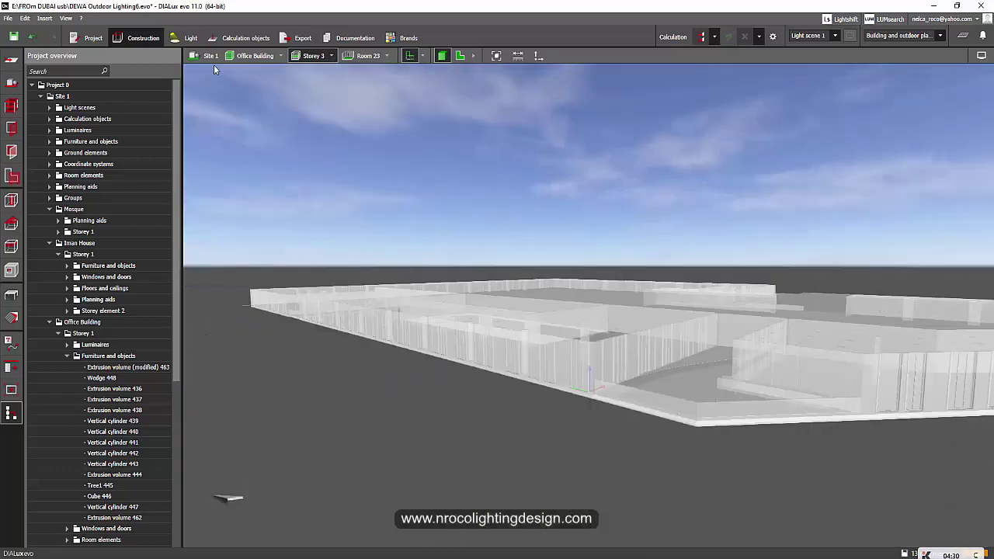
Return to the whole Site 1, clear the storey selection and examine the Office Building around Storey 3.
{"action": "left_click", "coordinate": [208, 56]}
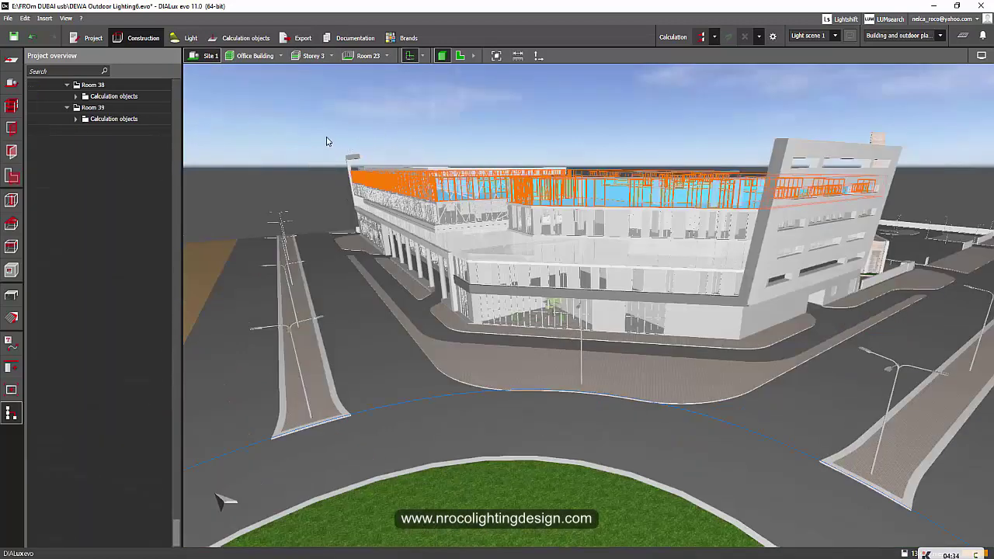
{"action": "left_click", "coordinate": [301, 172]}
{"action": "mouse_move", "coordinate": [300, 172]}
{"action": "right_mouse_down"}
{"action": "mouse_move", "coordinate": [315, 170]}
{"action": "mouse_move", "coordinate": [301, 162]}
{"action": "right_mouse_up"}
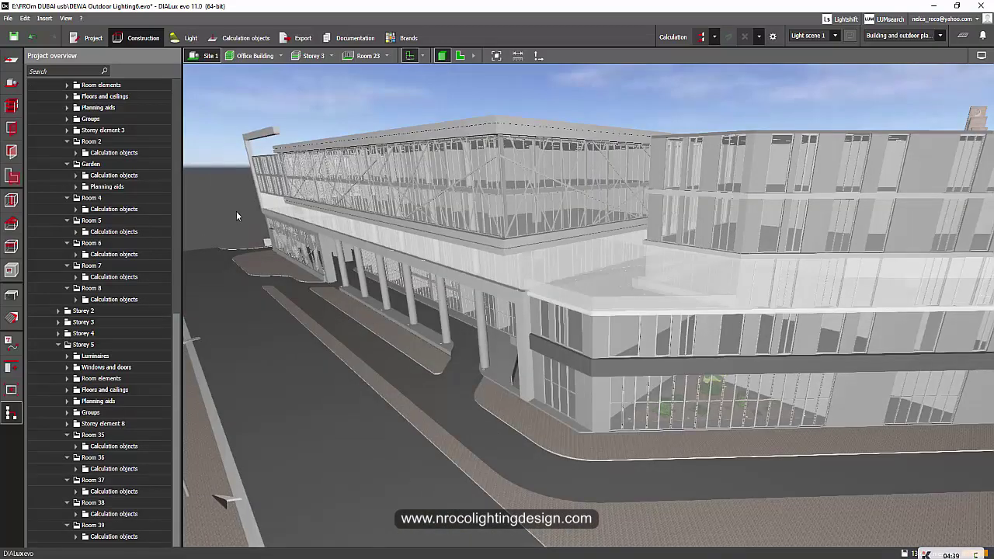
{"action": "right_click_drag", "start_coordinate": [240, 211], "coordinate": [251, 192]}
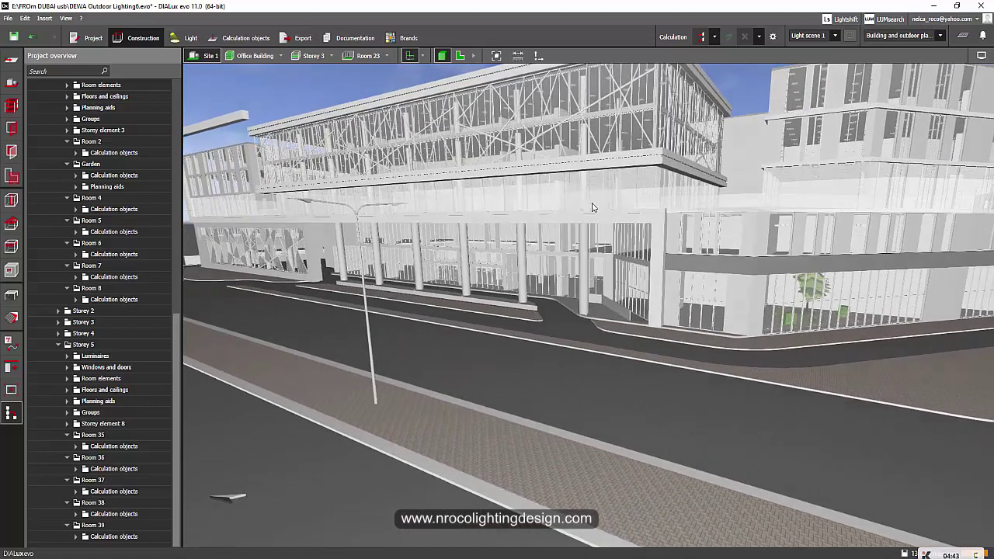
{"action": "right_click_drag", "start_coordinate": [651, 204], "coordinate": [666, 268]}
{"action": "scroll", "coordinate": [657, 256], "scroll_direction": "up", "scroll_amount": 2}
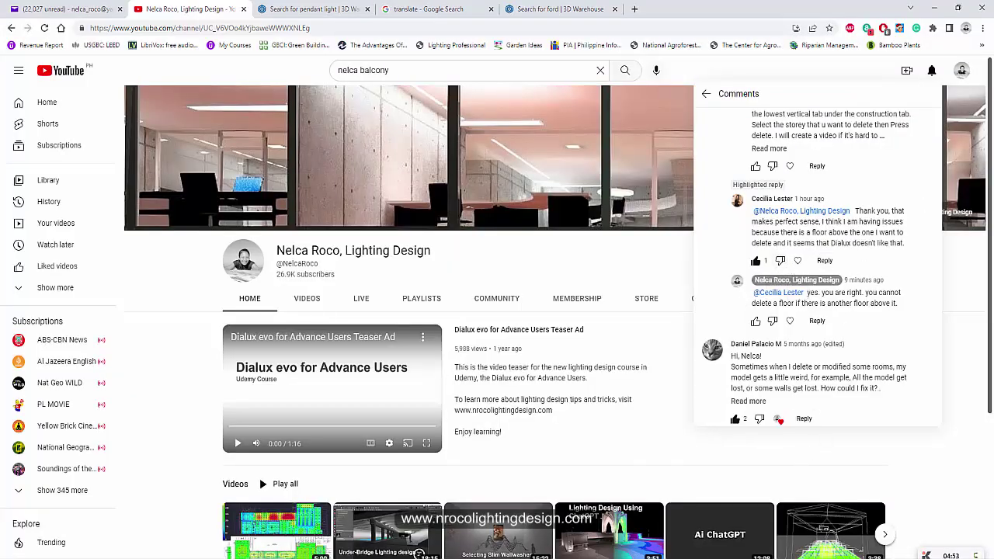
Switch back to DIALux evo with the DEWA Outdoor Lighting project and examine the Office Building's facade.
{"action": "left_click", "coordinate": [612, 554]}
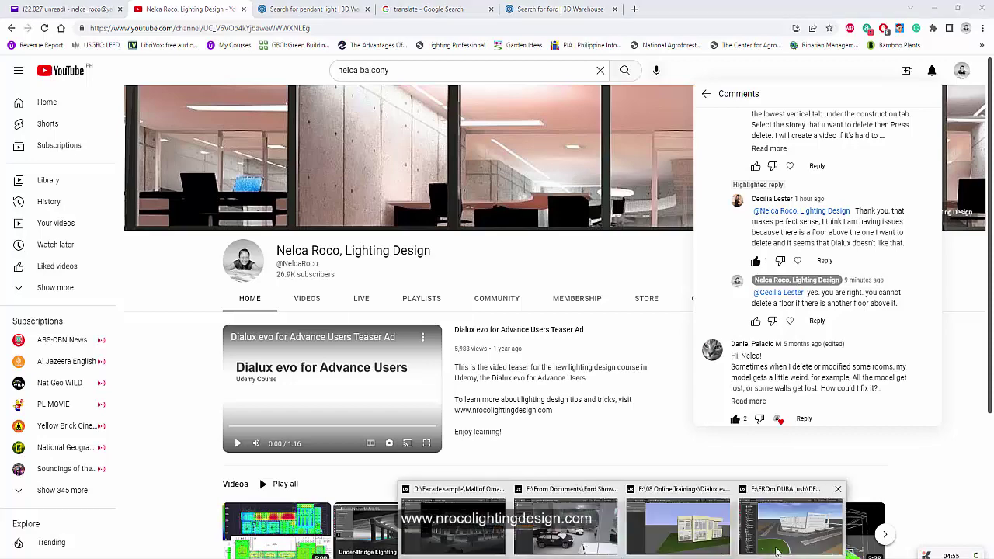
{"action": "left_click", "coordinate": [804, 536]}
{"action": "left_click_drag", "start_coordinate": [351, 208], "coordinate": [376, 223]}
{"action": "scroll", "coordinate": [652, 183], "scroll_direction": "up", "scroll_amount": 4}
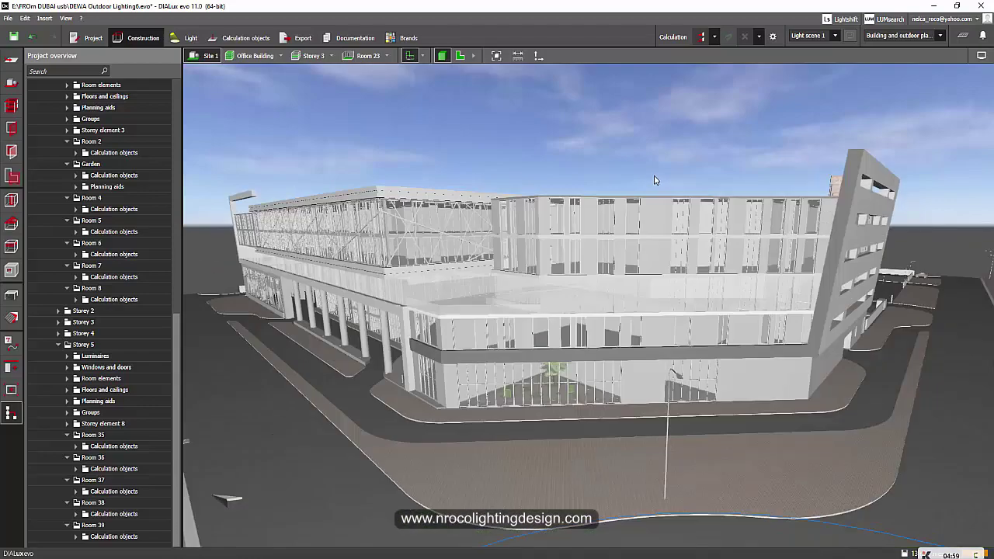
{"action": "left_click_drag", "start_coordinate": [727, 152], "coordinate": [683, 162]}
{"action": "scroll", "coordinate": [664, 317], "scroll_direction": "up", "scroll_amount": 3}
{"action": "scroll", "coordinate": [656, 310], "scroll_direction": "down", "scroll_amount": 5}
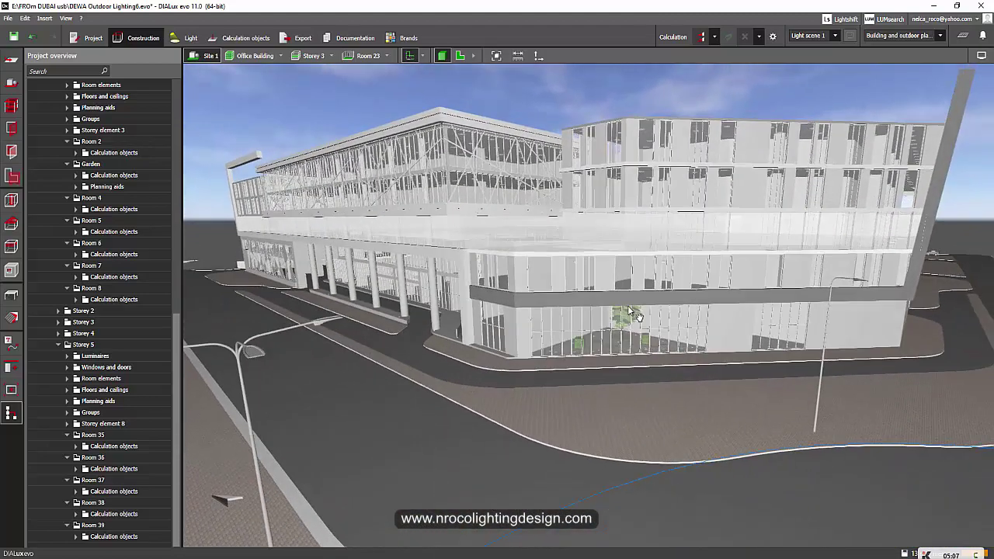
Switch to the Firefox window with the instructor's Udemy profile and look through the listed lighting design courses.
{"action": "left_click", "coordinate": [623, 557]}
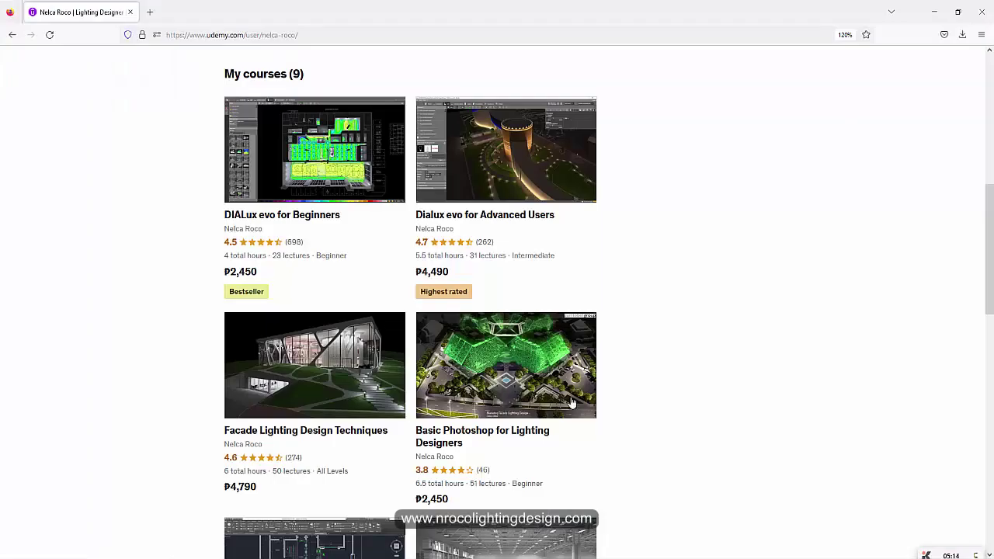
{"action": "scroll", "coordinate": [699, 310], "scroll_direction": "up", "scroll_amount": 6}
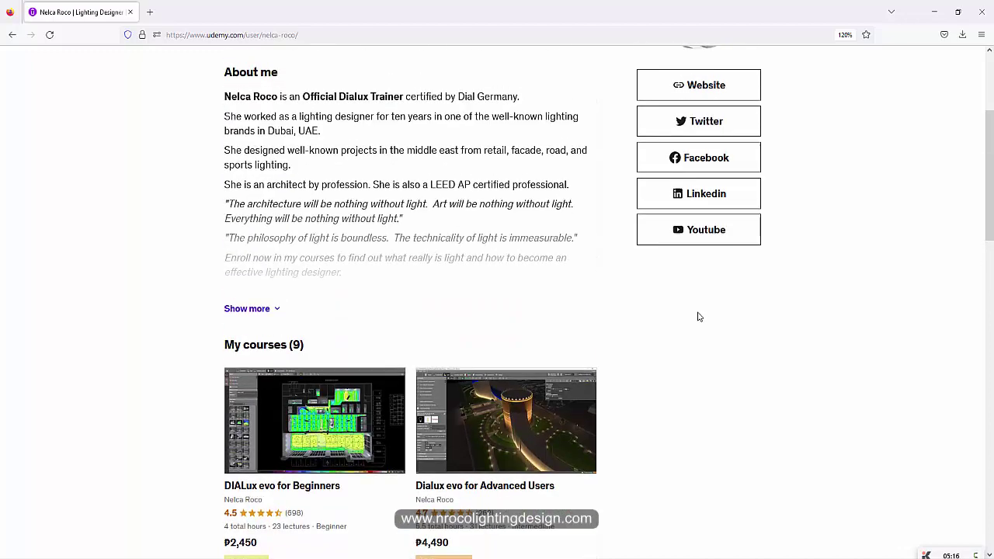
{"action": "scroll", "coordinate": [168, 144], "scroll_direction": "down", "scroll_amount": 1}
{"action": "scroll", "coordinate": [111, 142], "scroll_direction": "up", "scroll_amount": 1}
{"action": "scroll", "coordinate": [112, 160], "scroll_direction": "down", "scroll_amount": 8}
{"action": "scroll", "coordinate": [262, 171], "scroll_direction": "up", "scroll_amount": 4}
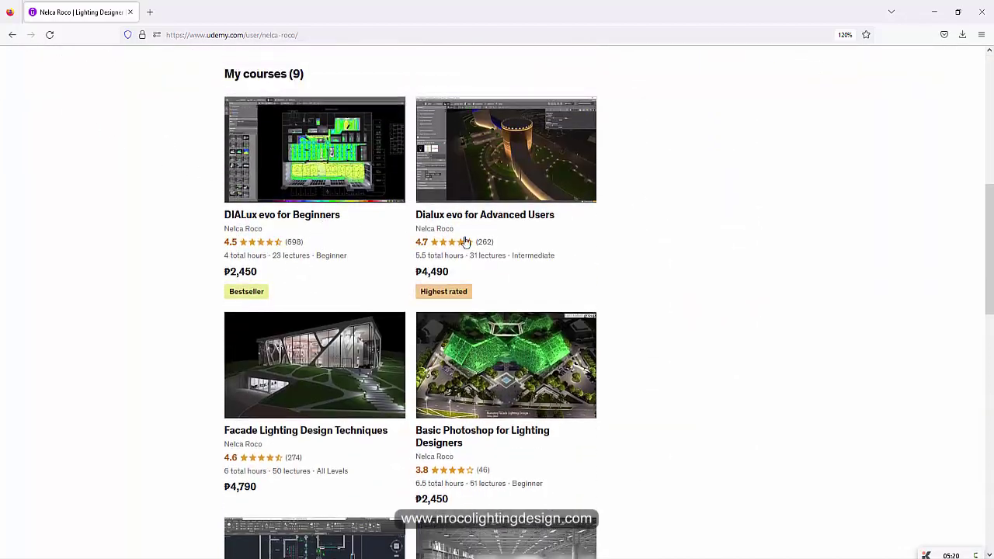
{"action": "scroll", "coordinate": [320, 203], "scroll_direction": "down", "scroll_amount": 3}
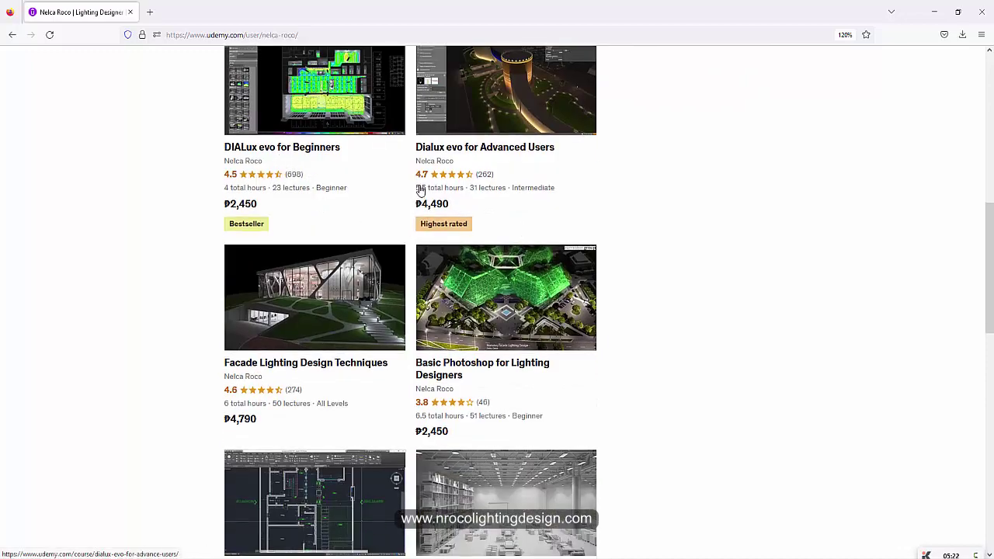
{"action": "scroll", "coordinate": [492, 168], "scroll_direction": "down", "scroll_amount": 7}
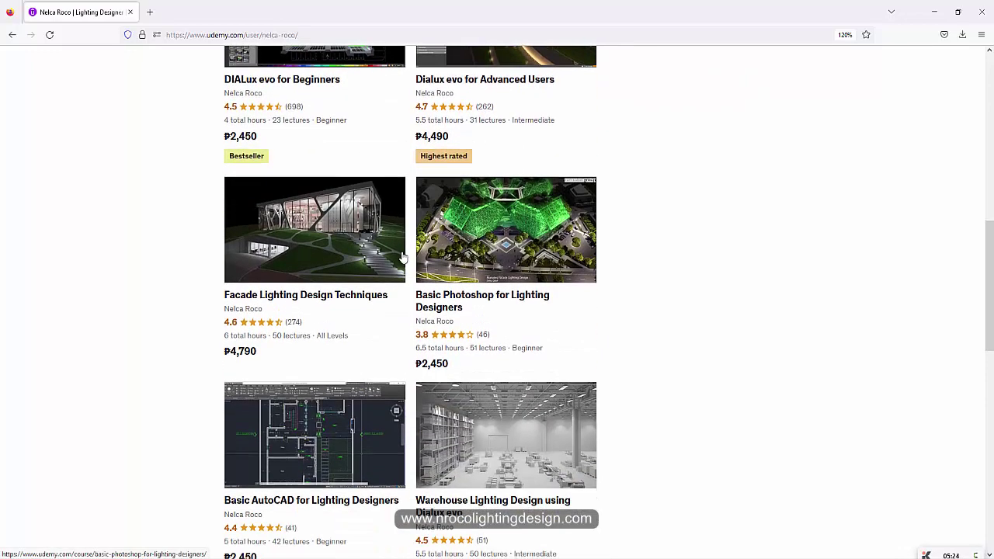
{"action": "scroll", "coordinate": [503, 297], "scroll_direction": "down", "scroll_amount": 2}
{"action": "scroll", "coordinate": [503, 298], "scroll_direction": "up", "scroll_amount": 4}
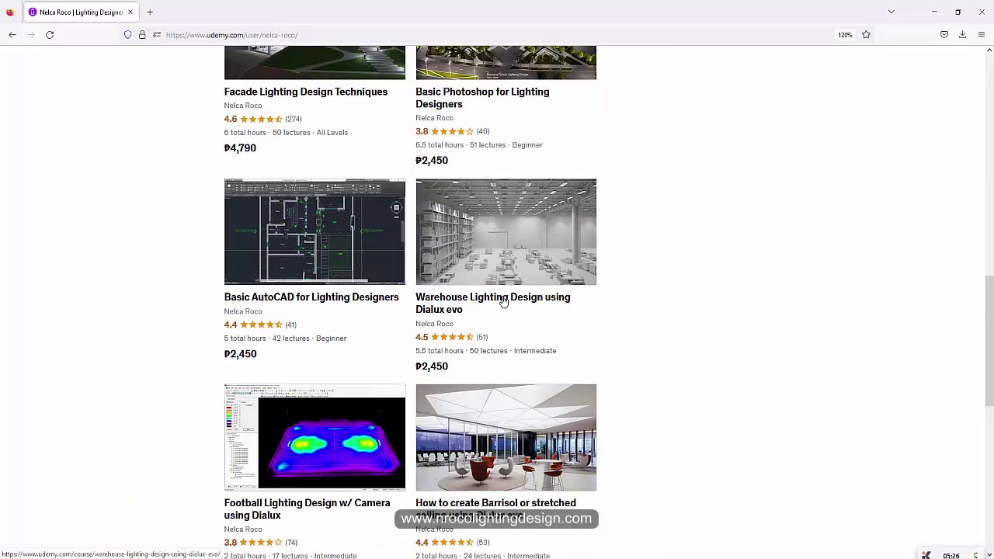
{"action": "scroll", "coordinate": [499, 303], "scroll_direction": "up", "scroll_amount": 2}
{"action": "scroll", "coordinate": [499, 303], "scroll_direction": "down", "scroll_amount": 4}
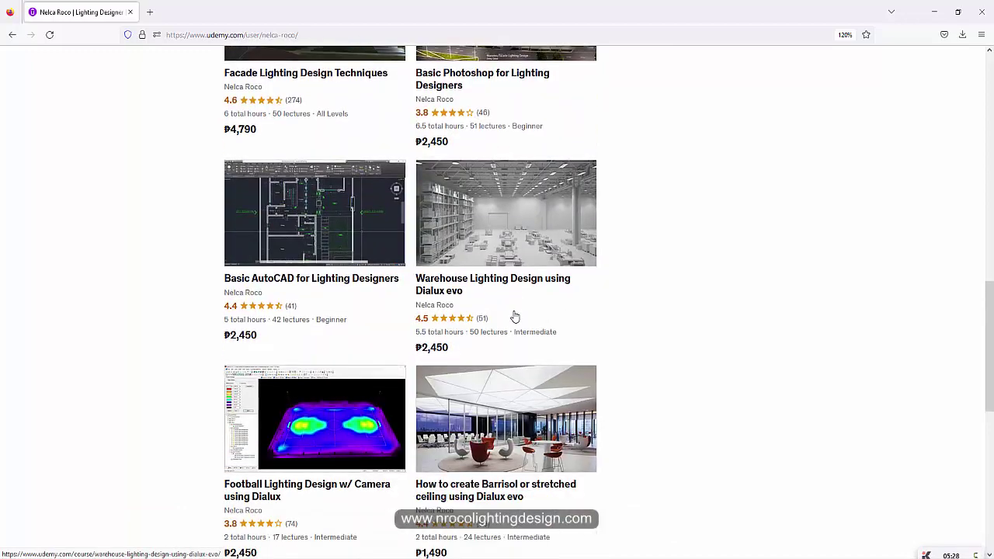
{"action": "scroll", "coordinate": [508, 323], "scroll_direction": "up", "scroll_amount": 4}
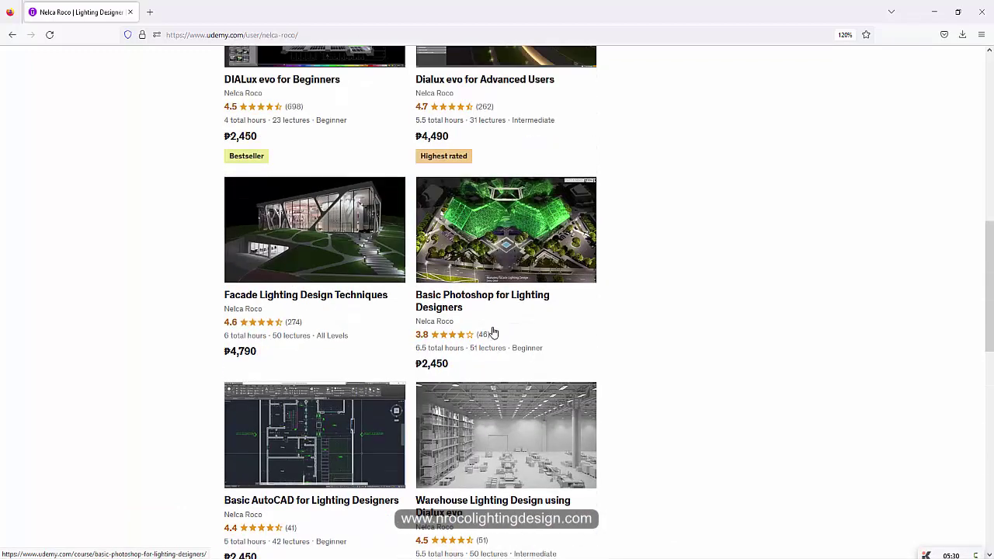
{"action": "scroll", "coordinate": [473, 323], "scroll_direction": "up", "scroll_amount": 3}
{"action": "scroll", "coordinate": [443, 342], "scroll_direction": "down", "scroll_amount": 3}
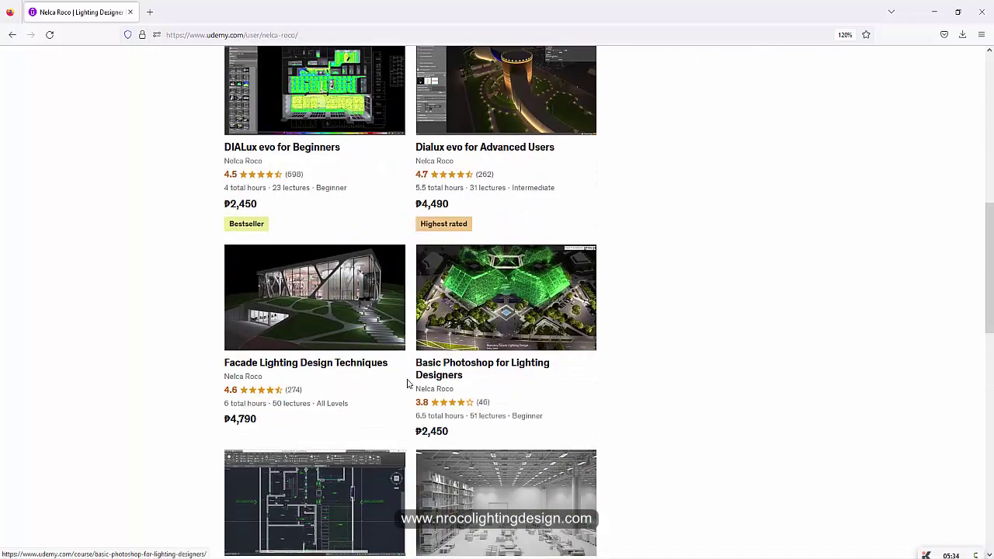
{"action": "scroll", "coordinate": [407, 383], "scroll_direction": "up", "scroll_amount": 3}
{"action": "scroll", "coordinate": [407, 411], "scroll_direction": "down", "scroll_amount": 2}
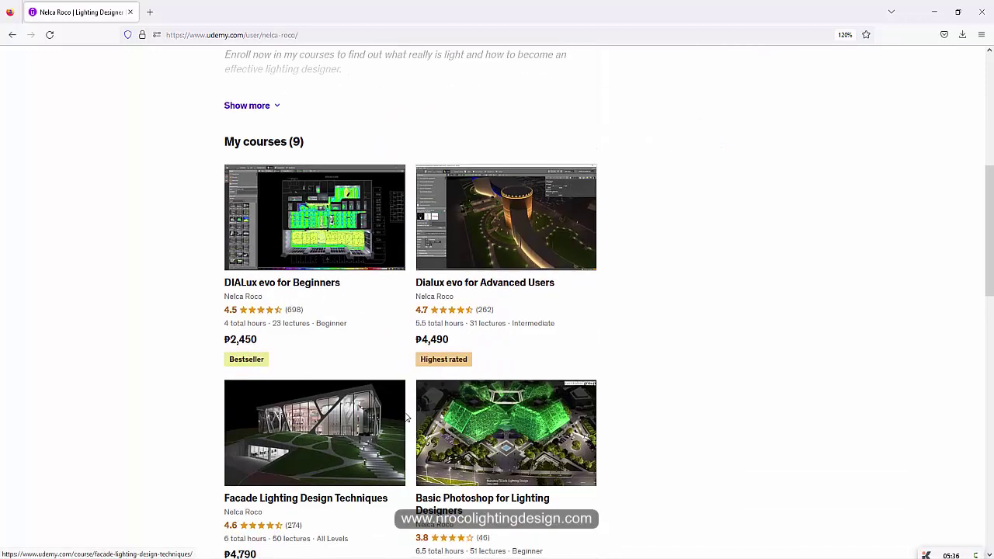
{"action": "scroll", "coordinate": [408, 418], "scroll_direction": "down", "scroll_amount": 2}
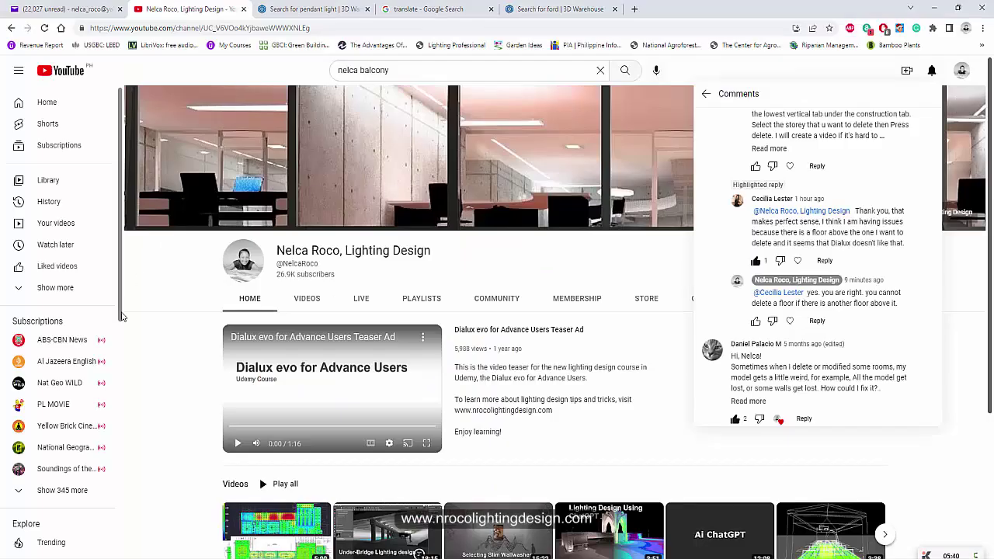
Close the comments pop-up on the YouTube channel page.
{"action": "left_click", "coordinate": [164, 343]}
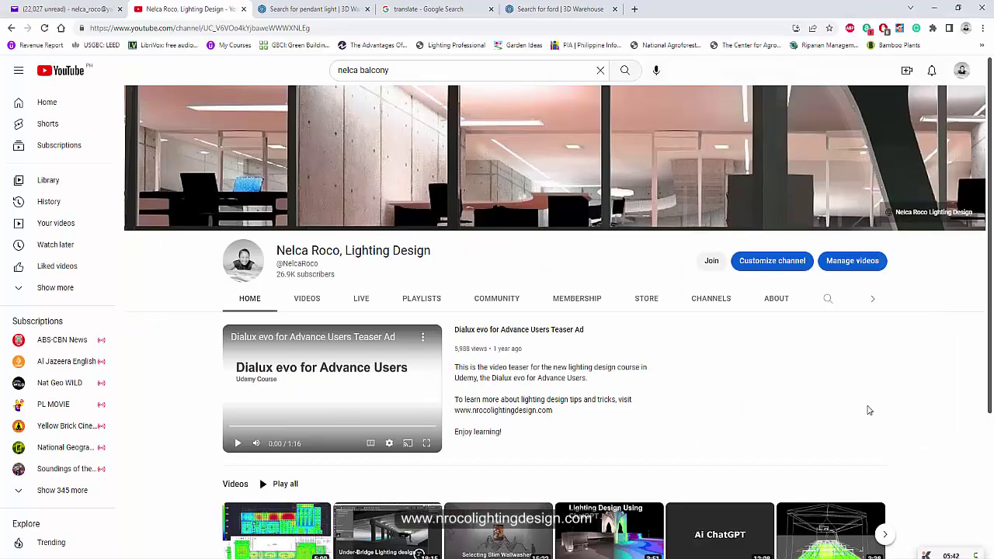